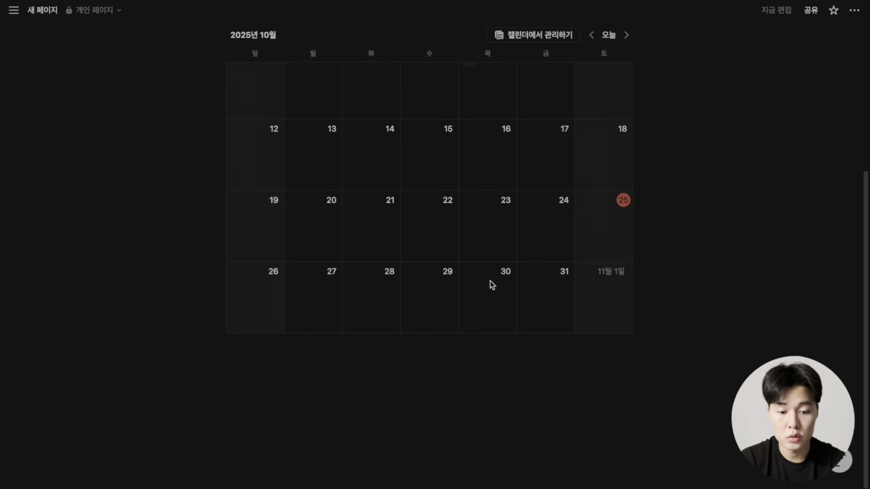
# Step: Insert a new inline database below the October 2025 calendar and name its new data source 할 일 리스트
pyautogui.click(316, 365)
pyautogui.write('/')
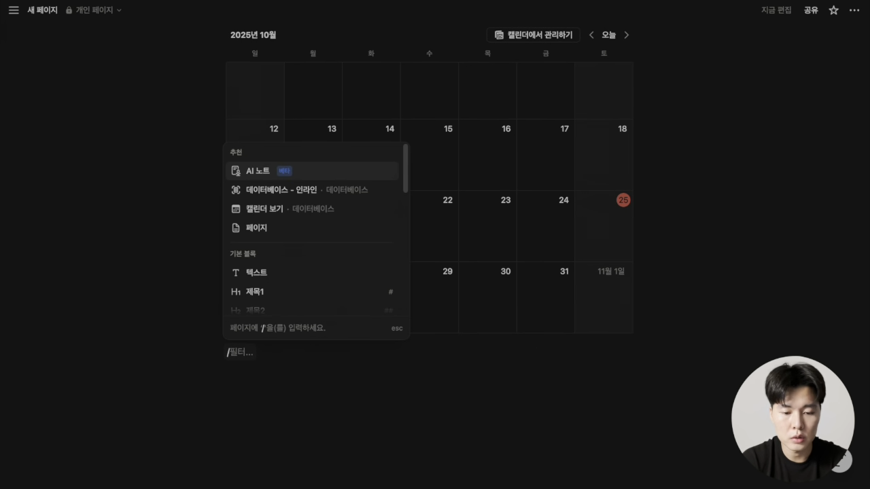
pyautogui.write('할 일 ')
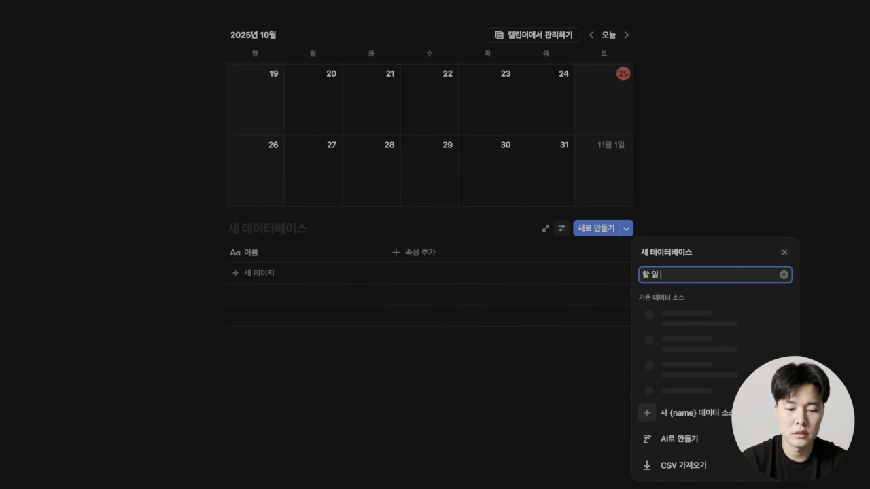
pyautogui.write('리스트')
pyautogui.click(729, 303)
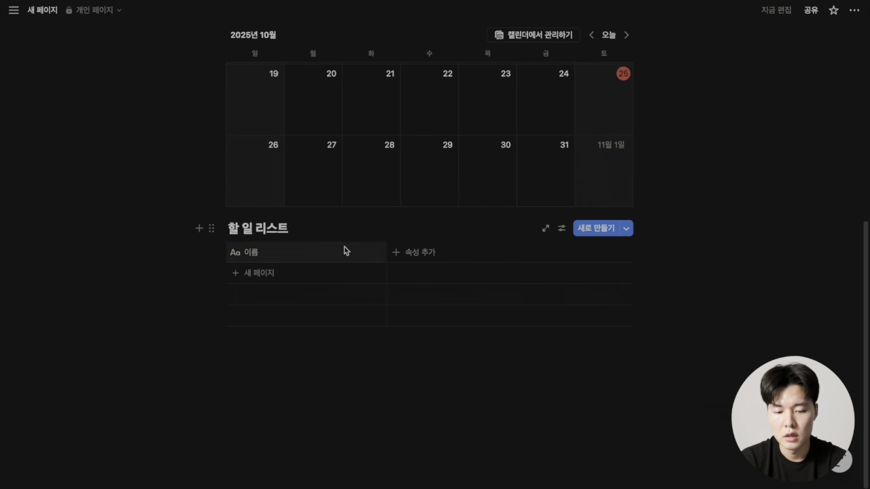
# Step: Examine the layout options of the 할 일 리스트 database and compare with the calendar database above it
pyautogui.click(564, 232)
pyautogui.click(707, 231)
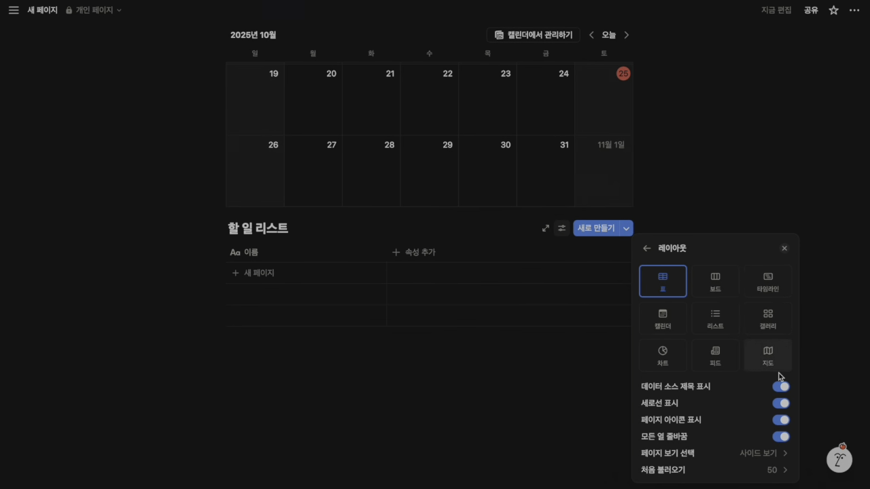
pyautogui.click(704, 229)
pyautogui.scroll(4, 602, 165)
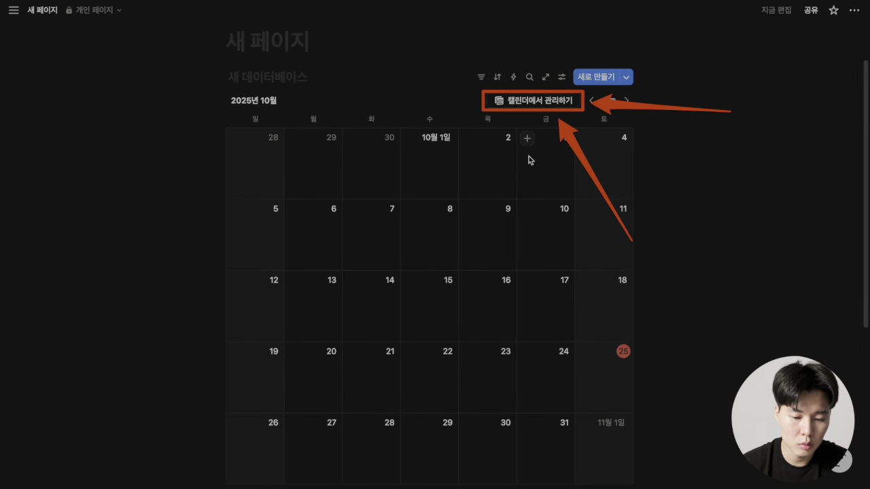
pyautogui.scroll(-1, 528, 156)
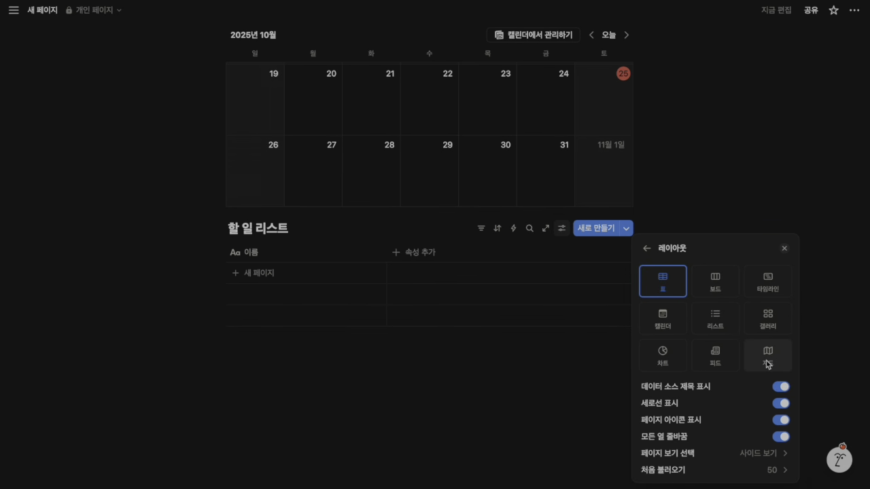
pyautogui.click(785, 250)
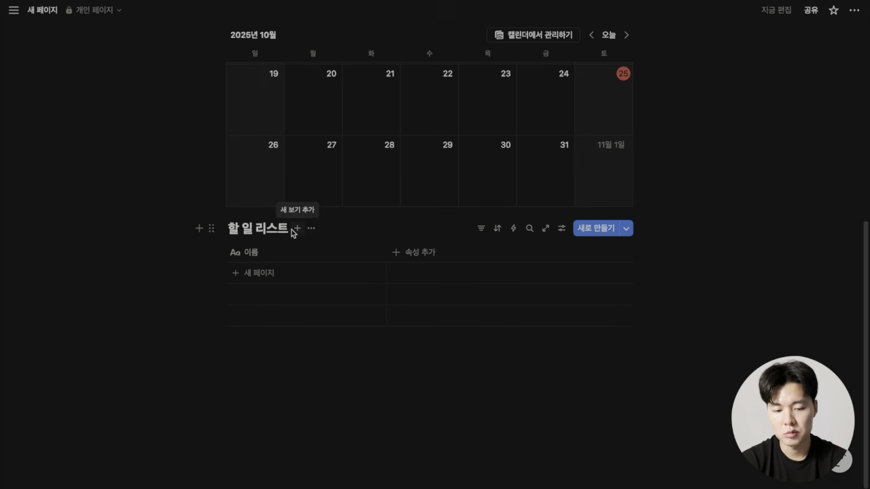
# Step: Add three entries named 일정1, 일정2 and 일정3 to the 할 일 리스트 table
pyautogui.click(265, 273)
pyautogui.write('일저')
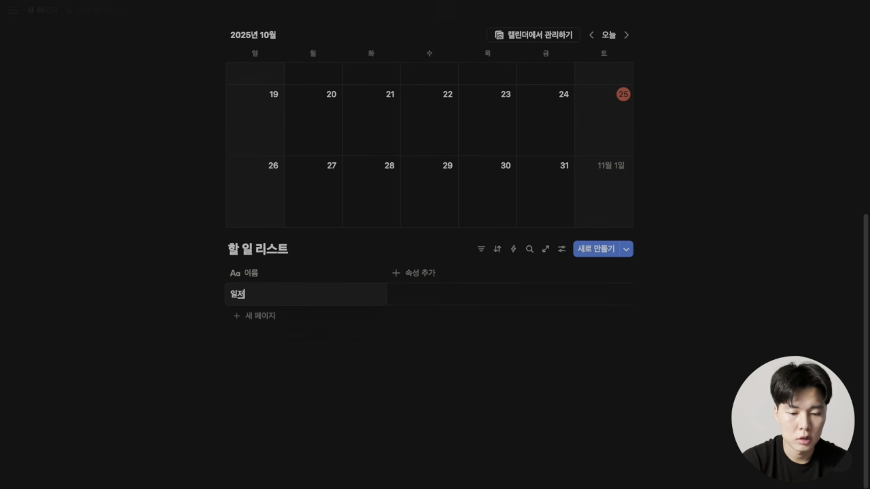
pyautogui.press('Return')
pyautogui.write('일정2')
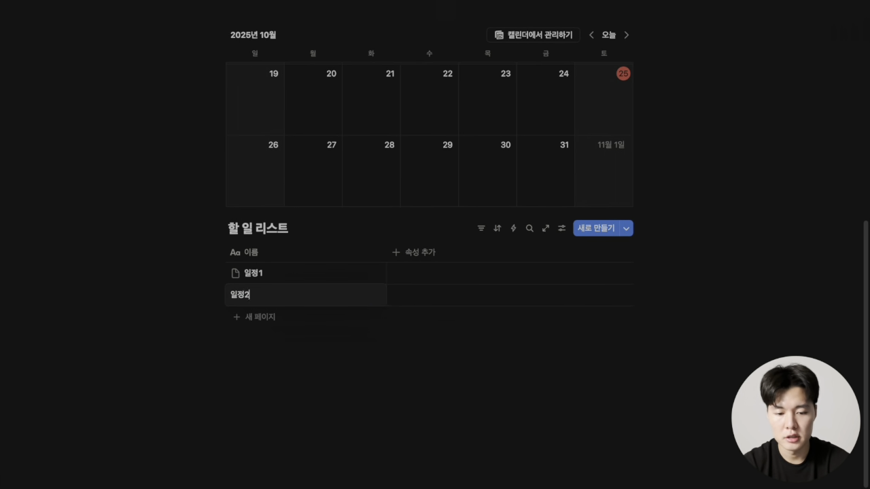
pyautogui.press('Return')
pyautogui.hotkey('shift', 'Return')
pyautogui.write('일정3')
pyautogui.press('Return')
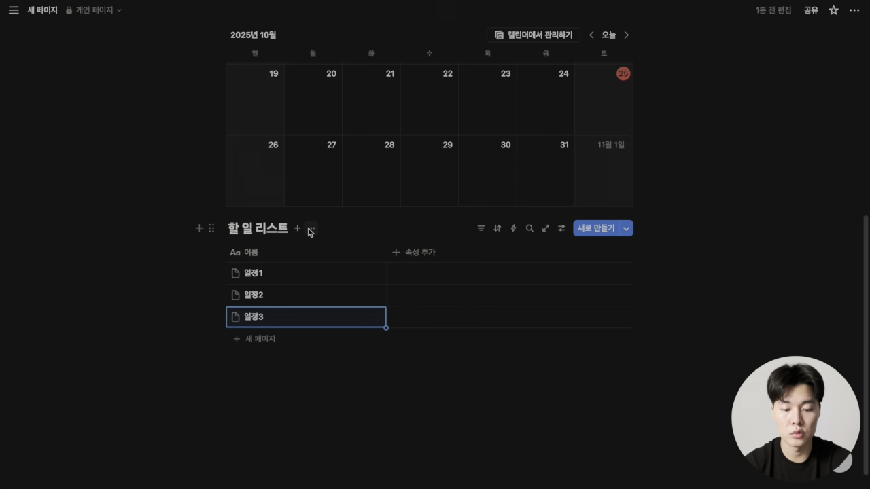
# Step: Duplicate the table view of 할 일 리스트 and name the copy 캘린더
pyautogui.click(310, 229)
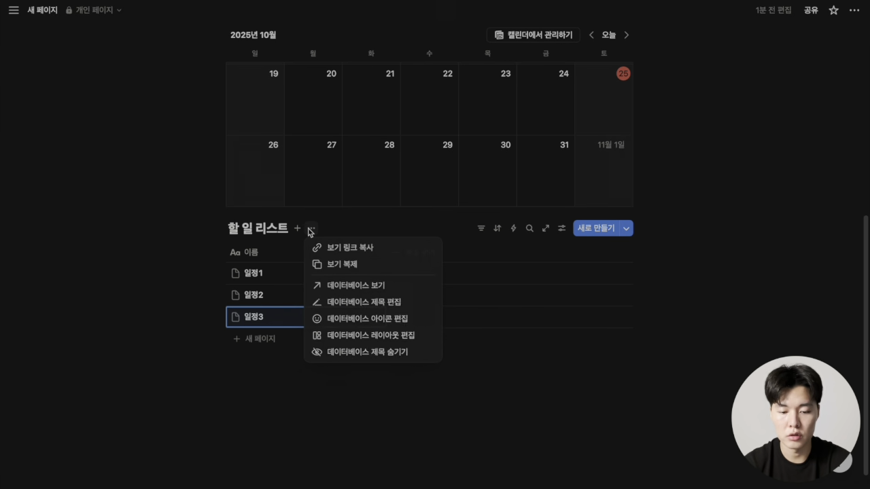
pyautogui.click(346, 265)
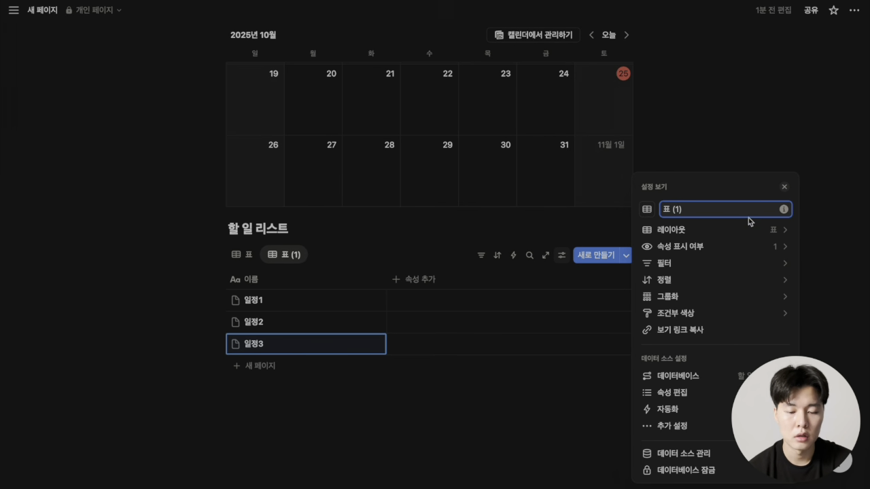
pyautogui.click(710, 216)
pyautogui.press('BackSpace')
pyautogui.press('BackSpace')
pyautogui.press('BackSpace')
pyautogui.press('BackSpace')
pyautogui.press('BackSpace')
pyautogui.write('캘린더')
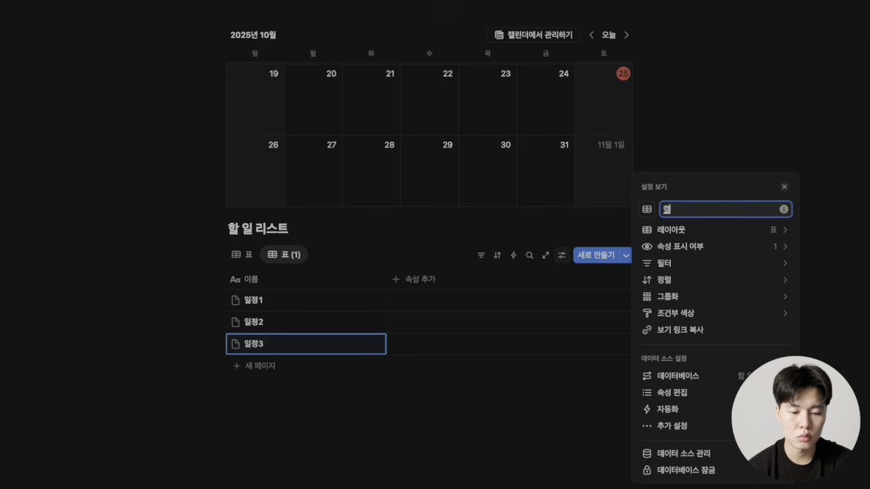
# Step: Change the layout of the 캘린더 view from table to calendar
pyautogui.click(700, 229)
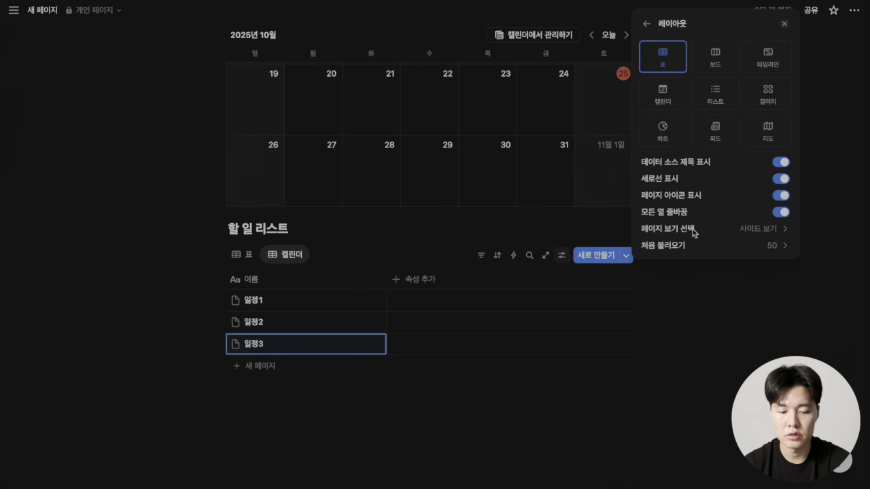
pyautogui.click(663, 95)
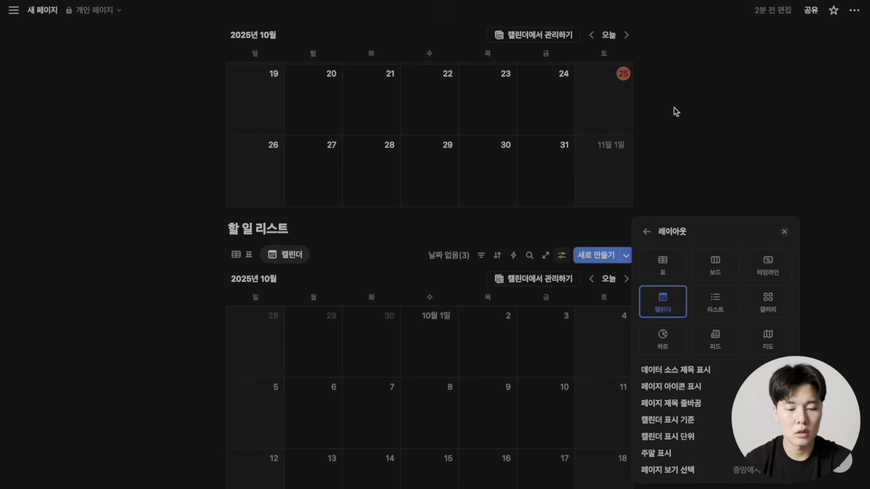
pyautogui.click(785, 234)
pyautogui.scroll(-4, 563, 351)
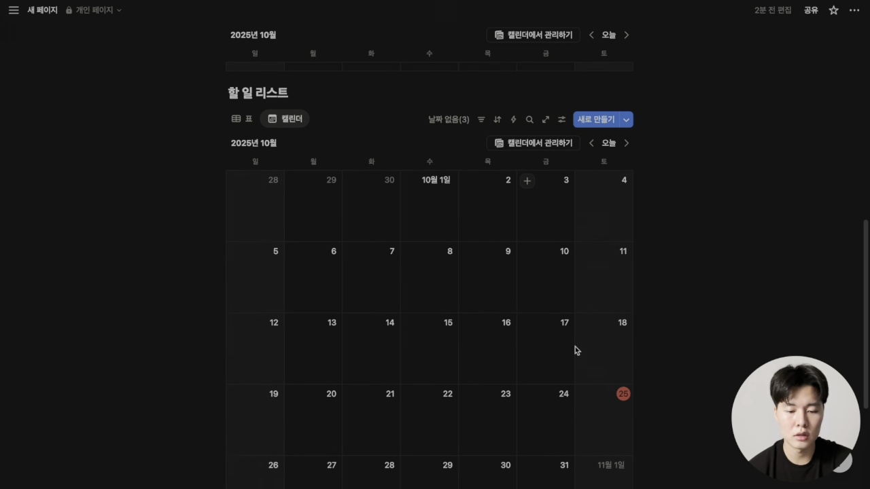
pyautogui.scroll(3, 420, 204)
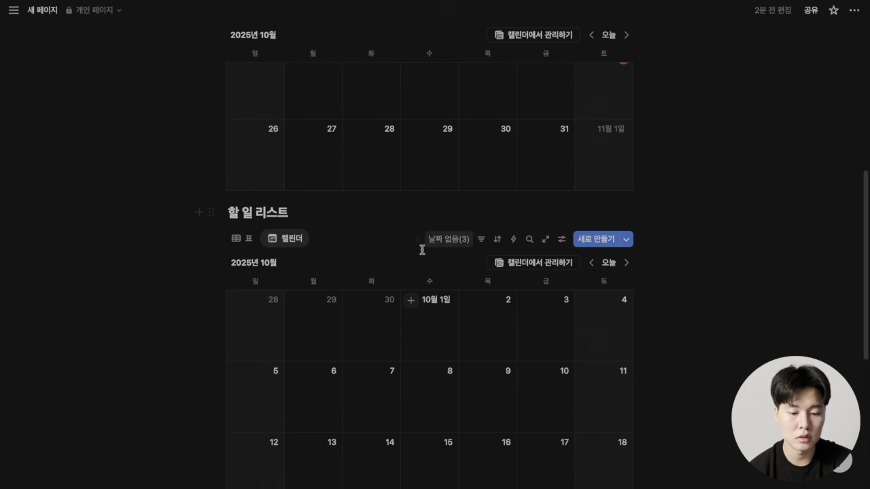
# Step: In the table view, set the 날짜 of 일정1, 일정2 and 일정3 to October 25, 2025
pyautogui.click(239, 239)
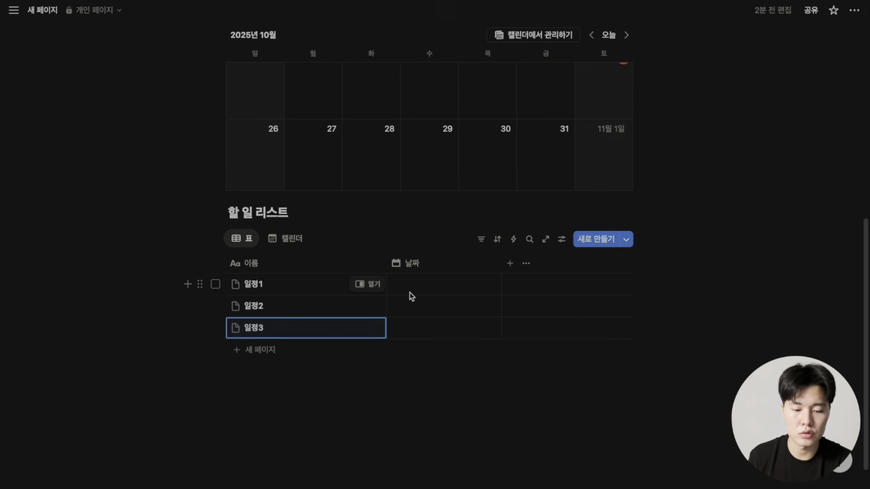
pyautogui.click(302, 241)
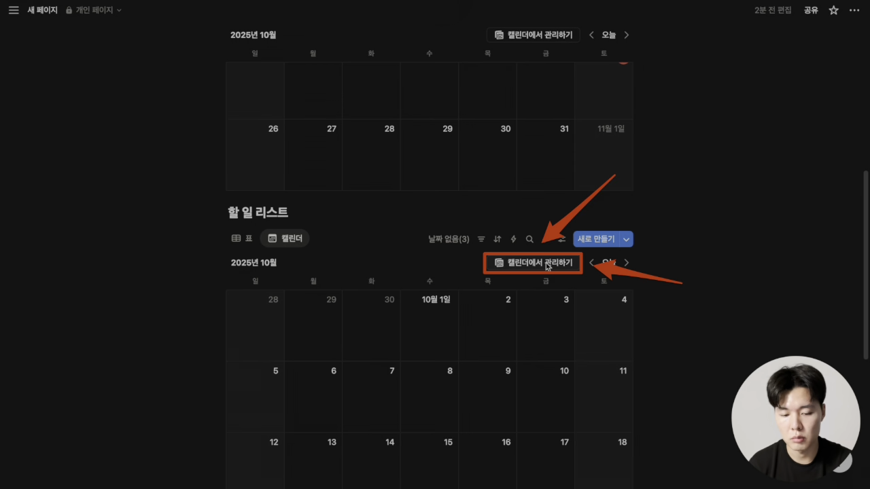
pyautogui.click(255, 241)
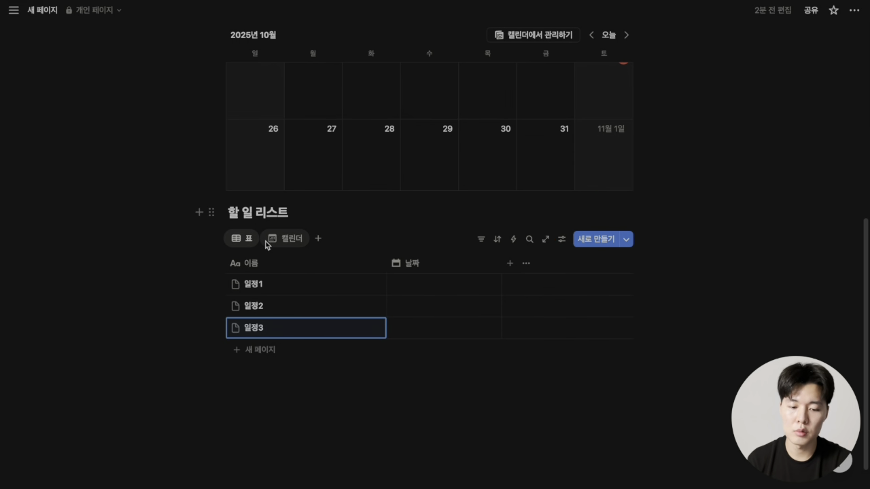
pyautogui.click(444, 290)
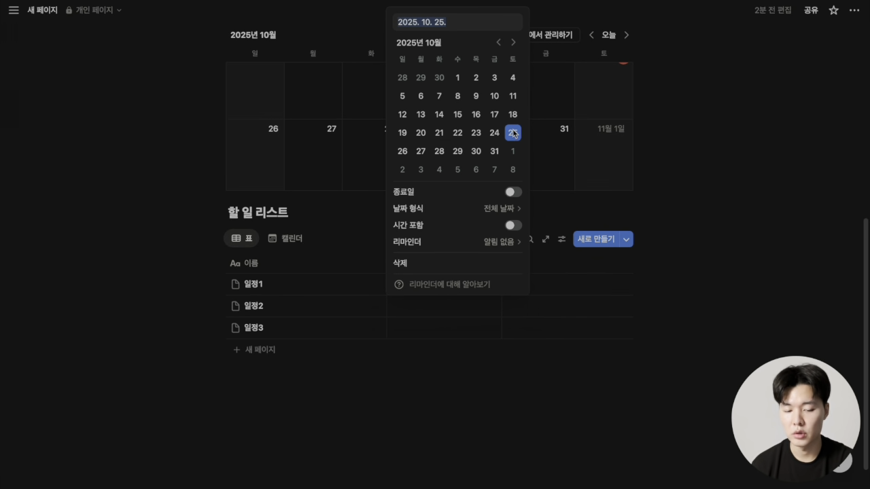
pyautogui.click(452, 322)
pyautogui.click(442, 313)
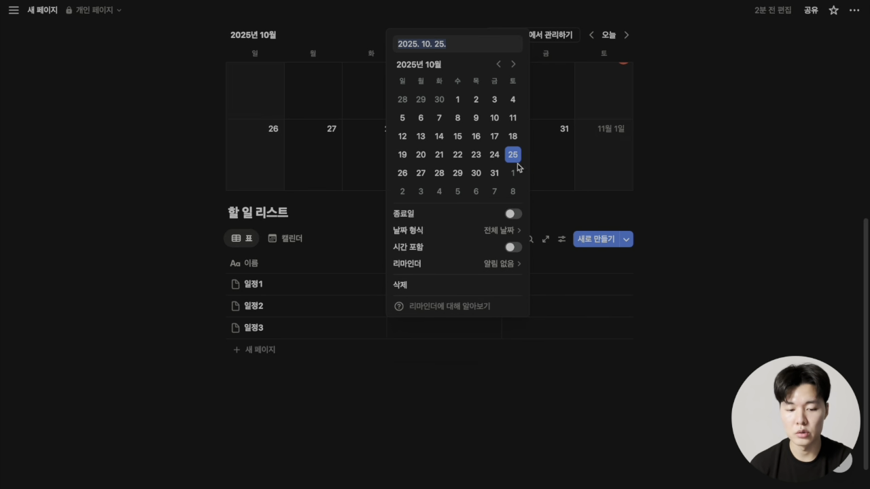
pyautogui.click(428, 332)
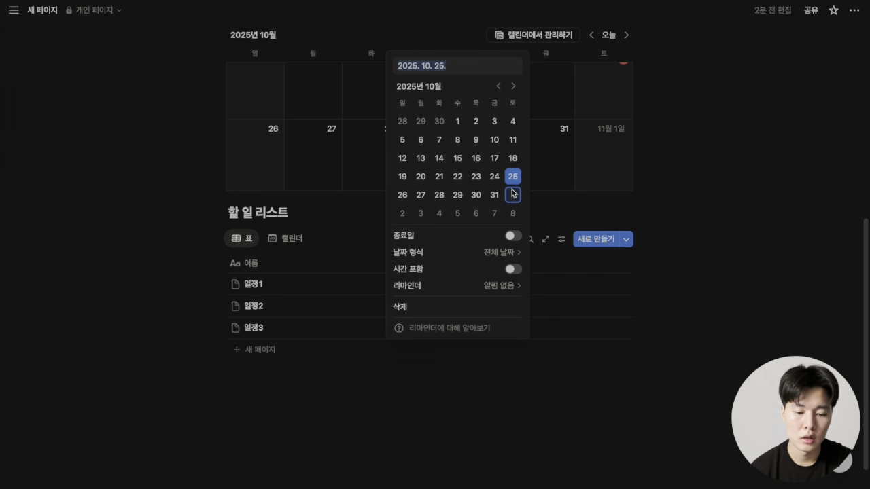
pyautogui.click(337, 270)
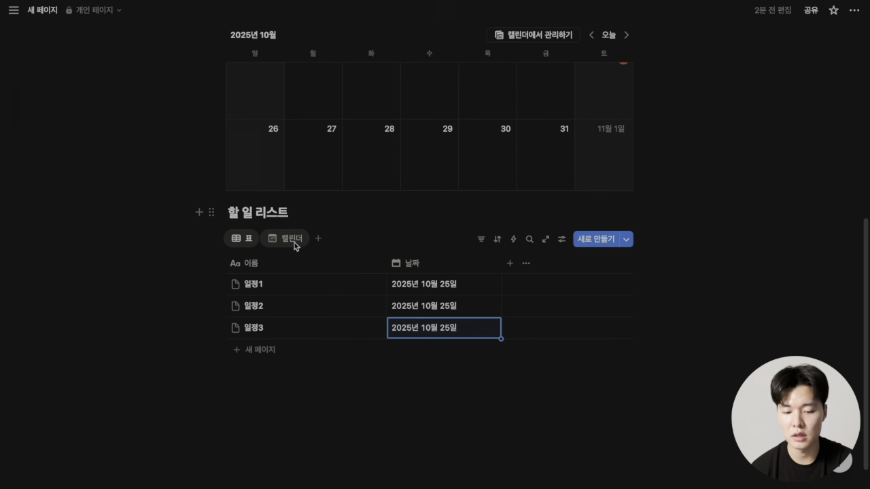
# Step: Check the dated entries in the 캘린더 view of 할 일 리스트 and review its layout options
pyautogui.click(293, 241)
pyautogui.scroll(-3, 650, 346)
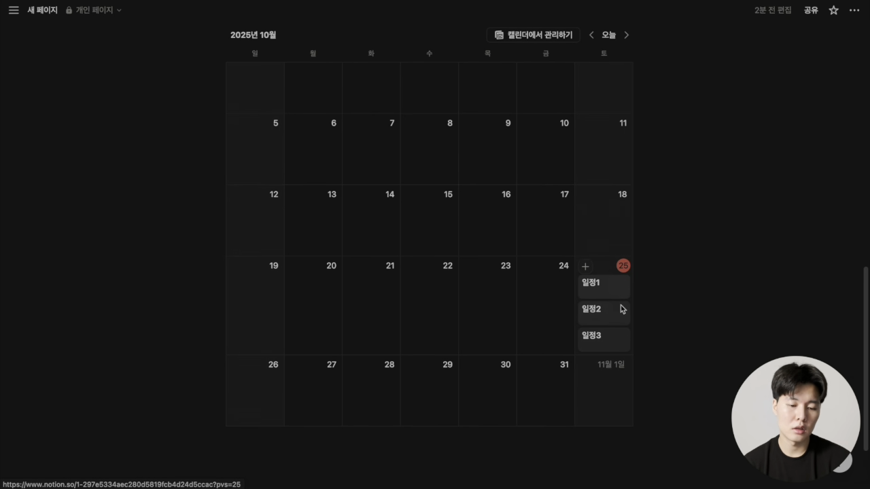
pyautogui.scroll(3, 672, 272)
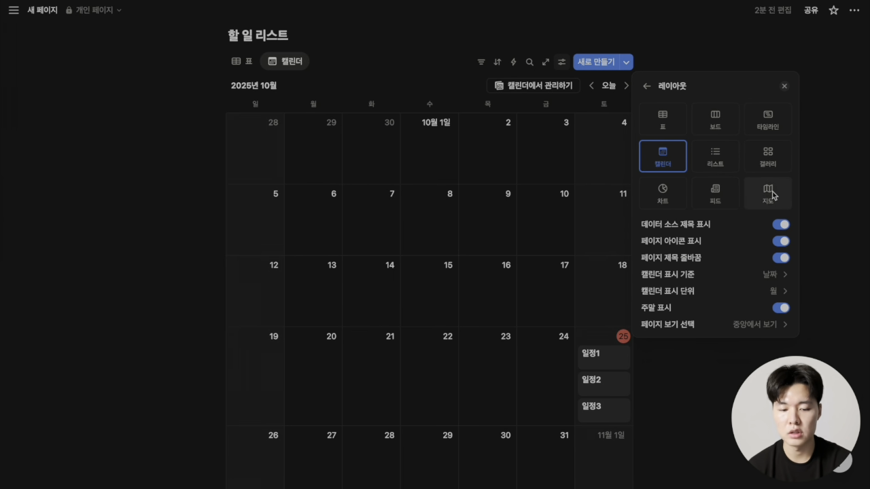
pyautogui.click(784, 87)
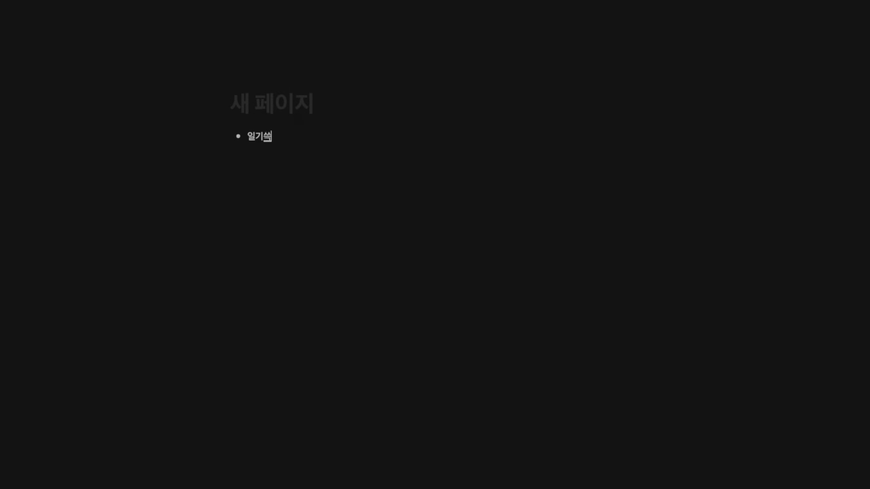
# Step: Write a bulleted list on the new page with the items 일기쓰기, 보고서 쓰기 and 미팅 준비
pyautogui.write('기')
pyautogui.press('Return')
pyautogui.write('보고서 쓰기')
pyautogui.press('Return')
pyautogui.write('메')
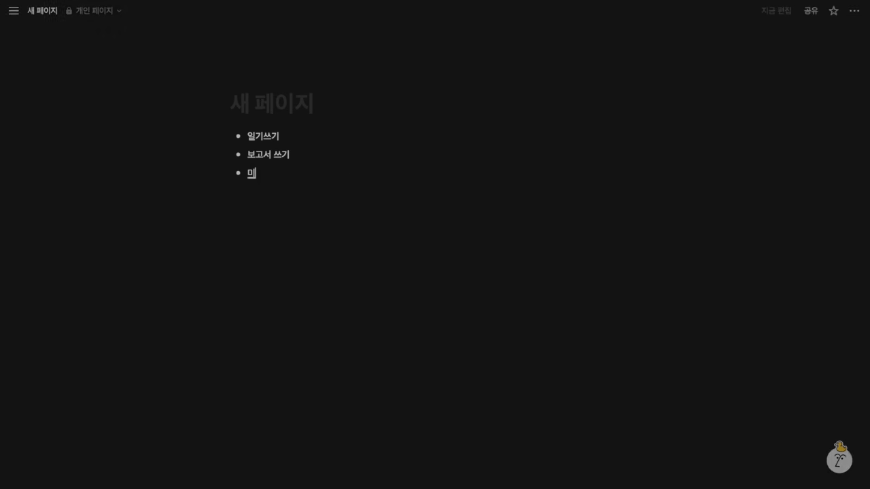
pyautogui.write('팅 준비')
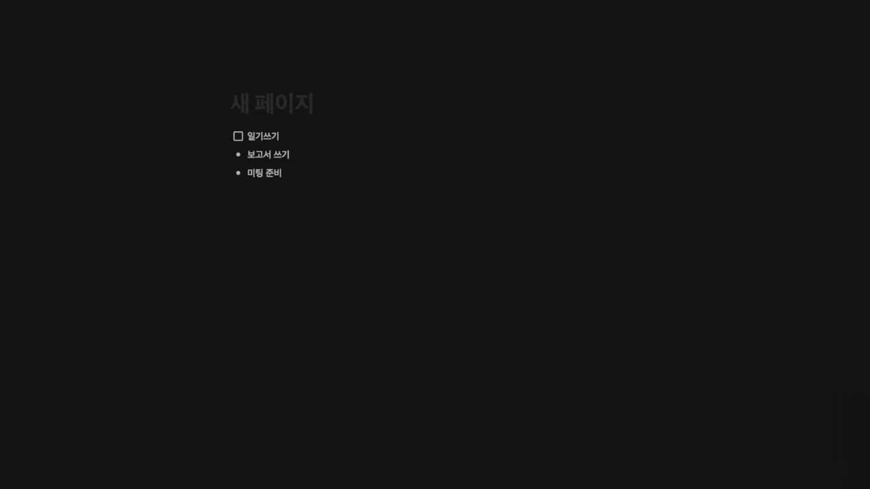
# Step: Convert the bulleted items 일기쓰기, 보고서 쓰기 and 미팅 준비 into to-do checkboxes
pyautogui.press('BackSpace')
pyautogui.write('[]')
pyautogui.press('BackSpace')
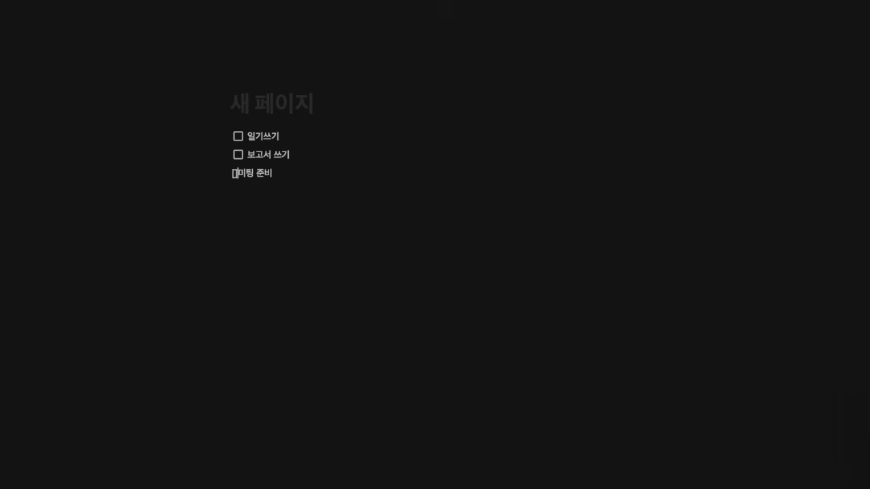
pyautogui.write('[]')
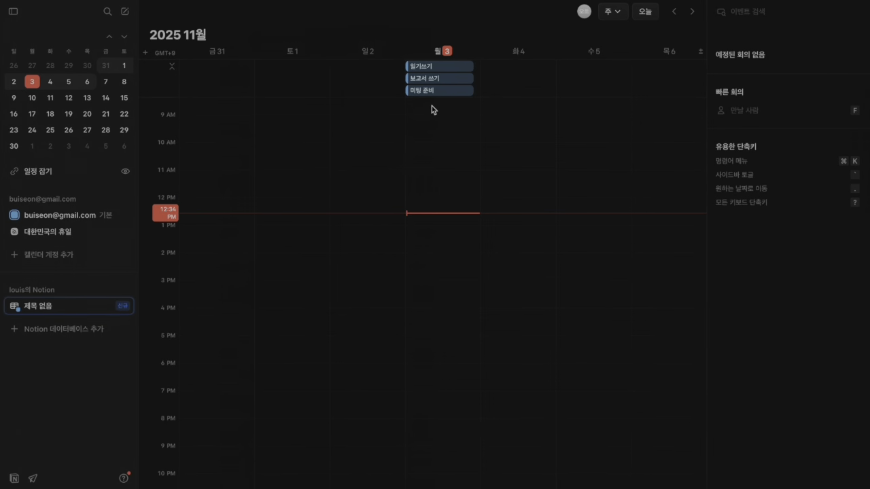
# Step: In Notion Calendar, schedule Monday November 3's all-day task 일기쓰기 at 11 AM, and 미팅 준비 and 보고서 쓰기 in afternoon slots
pyautogui.moveTo(430, 72); pyautogui.dragTo(439, 175)
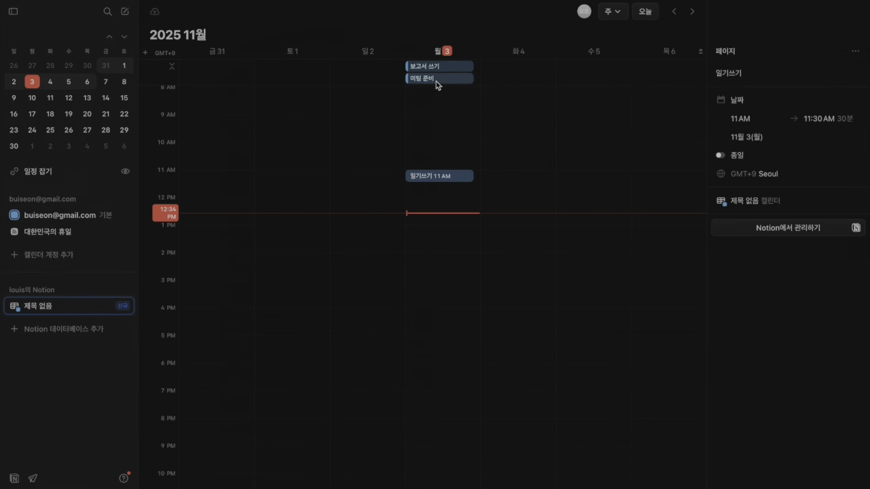
pyautogui.moveTo(439, 80); pyautogui.dragTo(437, 230)
pyautogui.moveTo(437, 66); pyautogui.dragTo(443, 300)
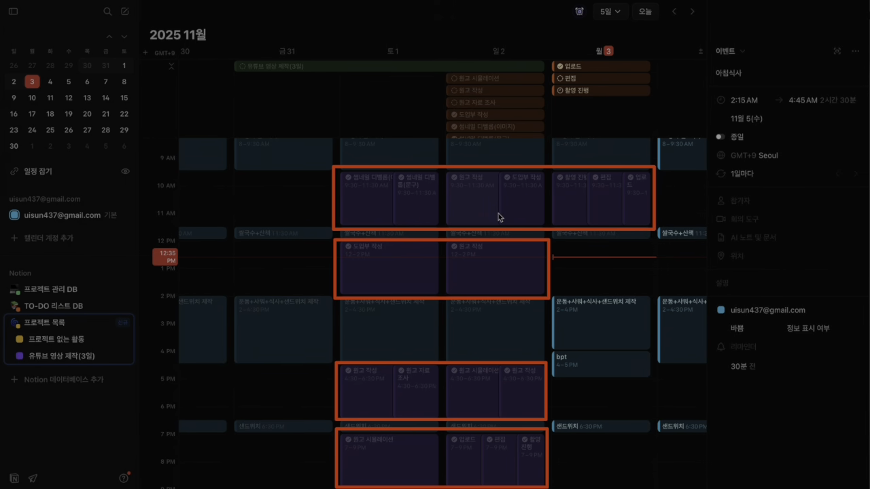
# Step: Add an entry named 회의 준비 below 메일 답장 in the task table
pyautogui.write('회의 준비')
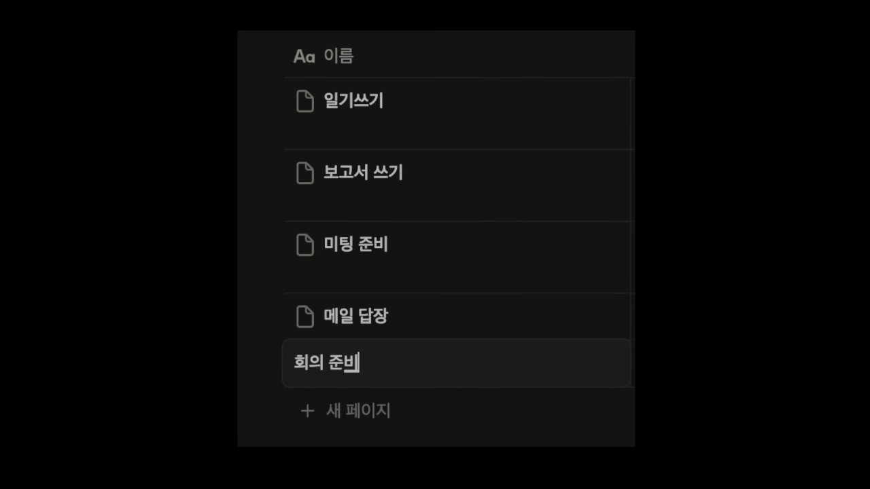
pyautogui.press('Return')
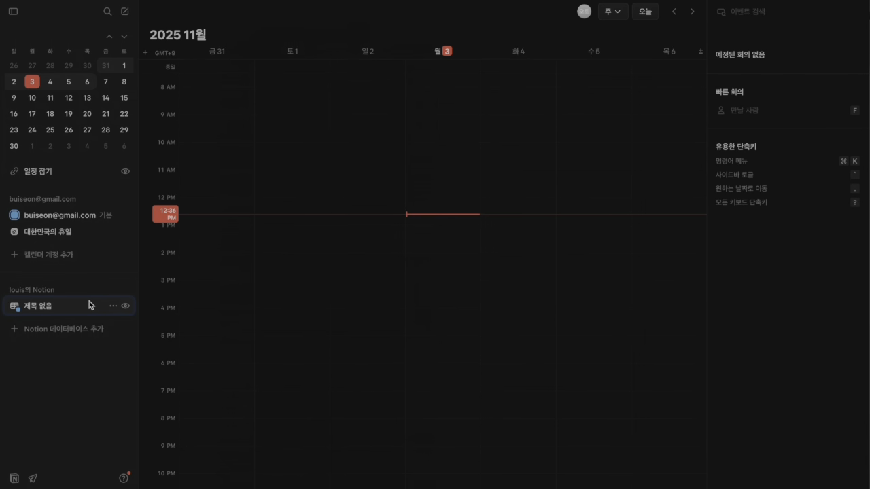
# Step: Make the 제목 없음 database the default calendar, and restore the email account's calendar as the default
pyautogui.click(90, 306)
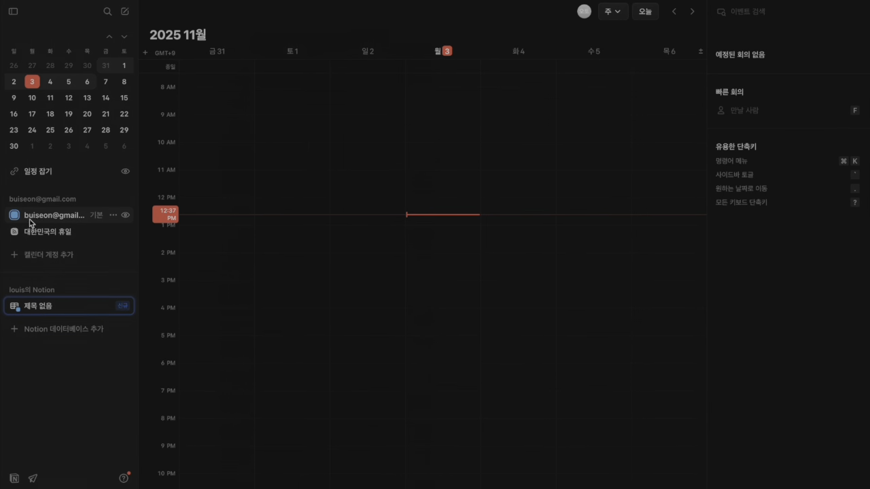
pyautogui.click(114, 216)
pyautogui.click(42, 286)
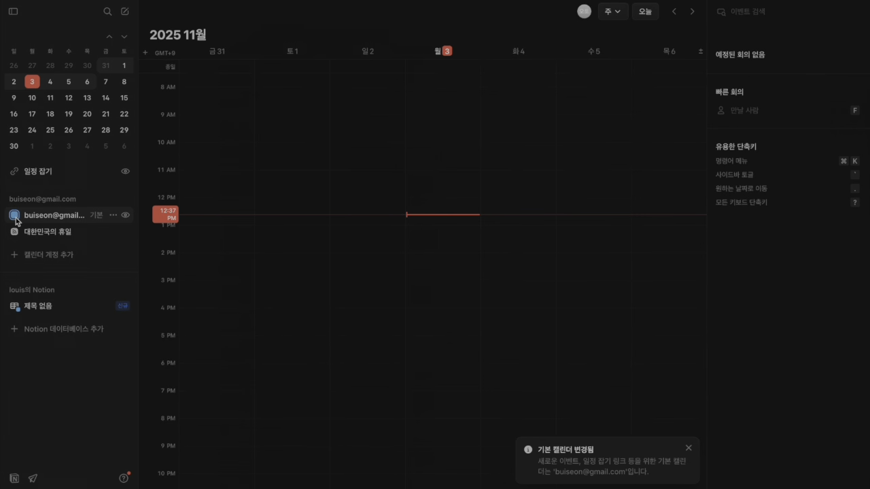
pyautogui.click(17, 309)
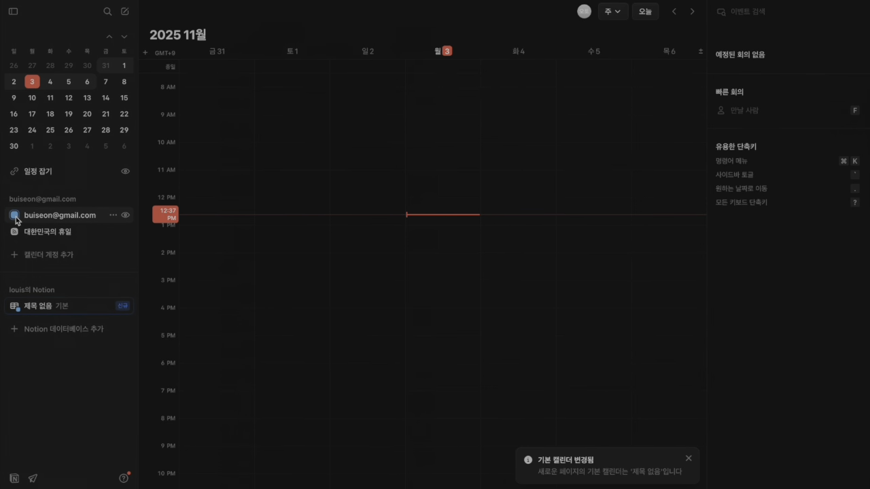
pyautogui.click(15, 217)
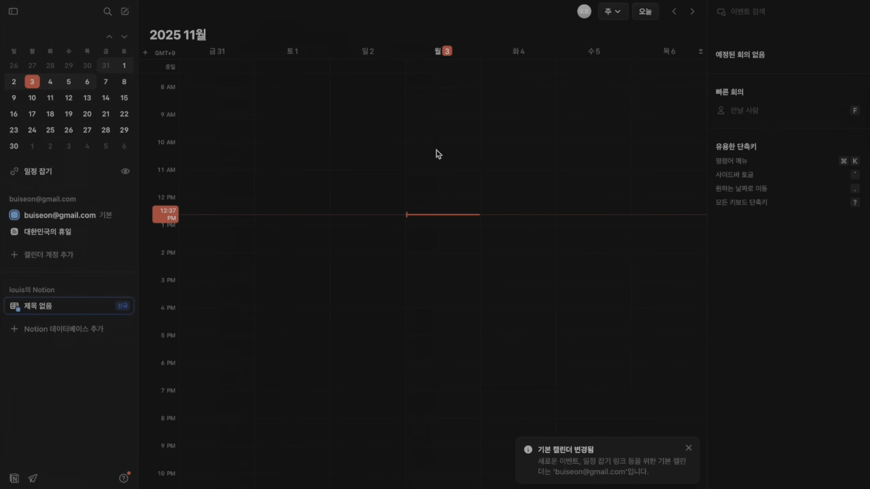
# Step: Create an event named 아침 식사 on Monday November 3 from 7 to 8 AM
pyautogui.scroll(1, 439, 123)
pyautogui.click(439, 93)
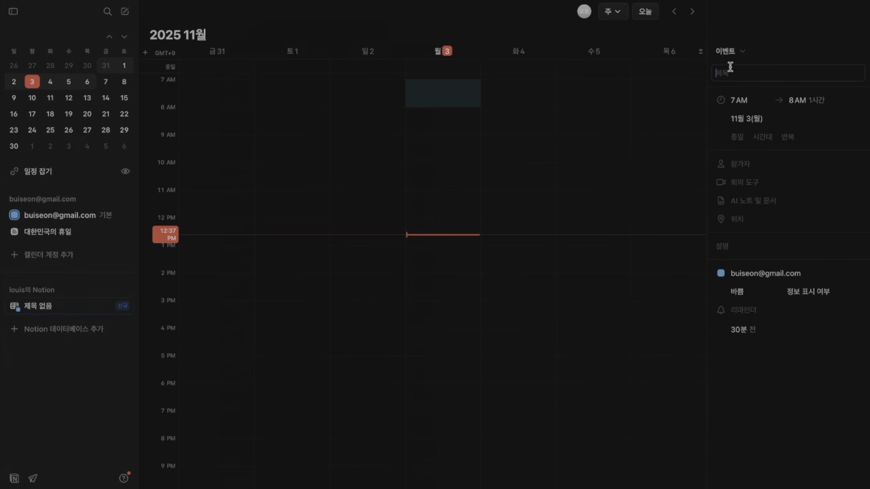
pyautogui.write('아침')
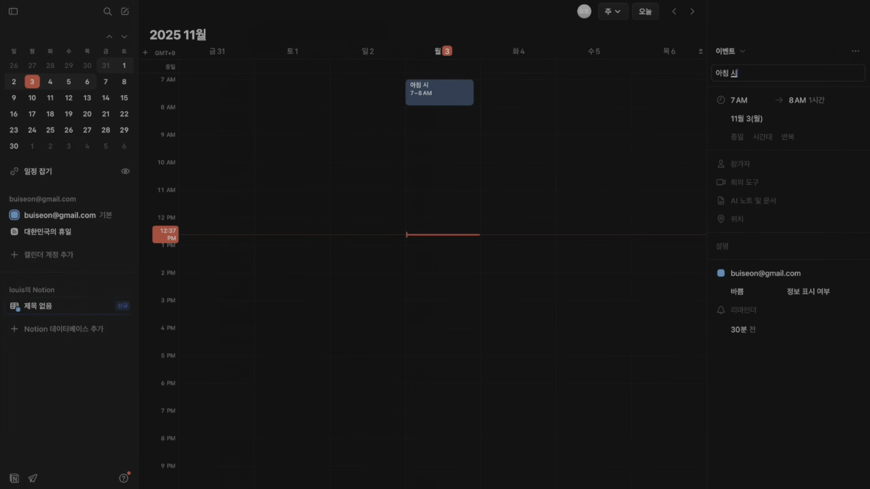
pyautogui.write(' 식사')
pyautogui.press('Return')
# Step: Make the 아침 식사 event repeat every day (1일마다)
pyautogui.click(787, 134)
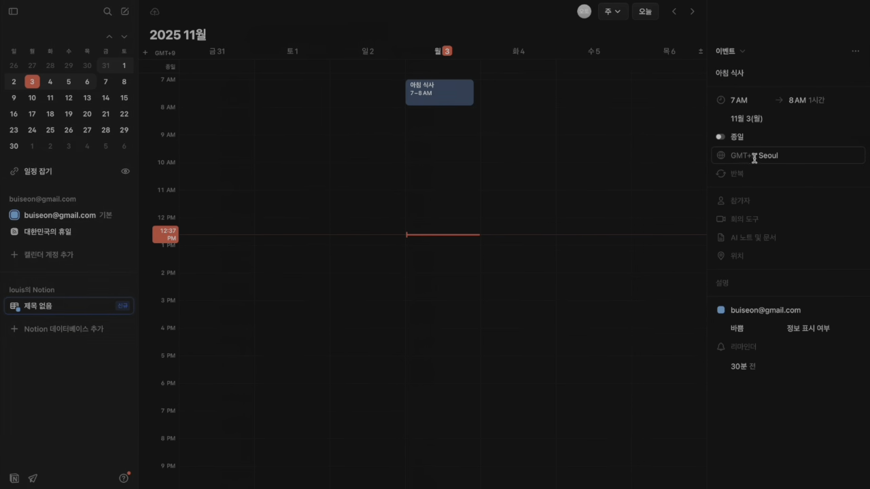
pyautogui.click(746, 175)
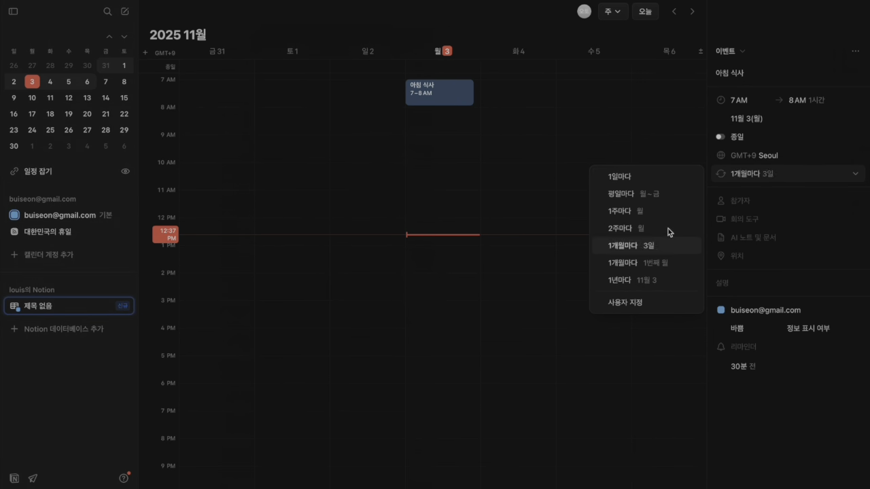
pyautogui.click(655, 184)
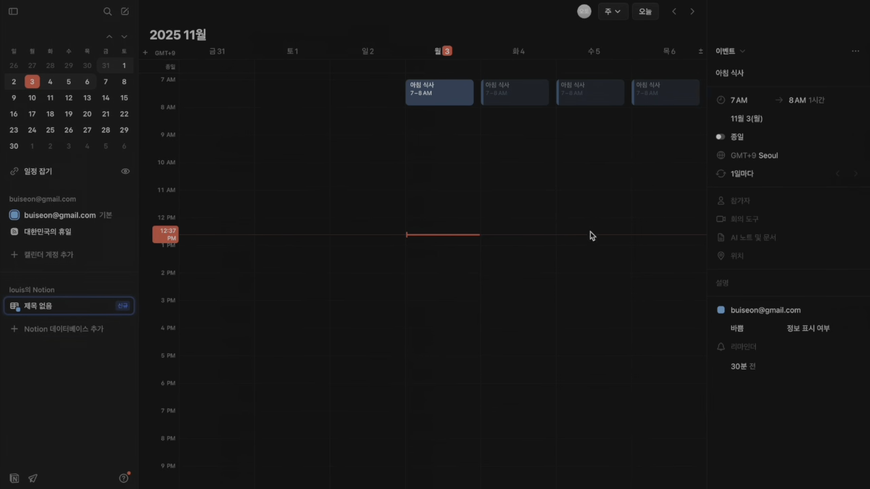
# Step: Schedule Monday November 3's all-day tasks 보고서 작성 at 9–11 AM and 미팅 준비 at 2–3 PM
pyautogui.scroll(1, 589, 235)
pyautogui.hscroll(3, 589, 234)
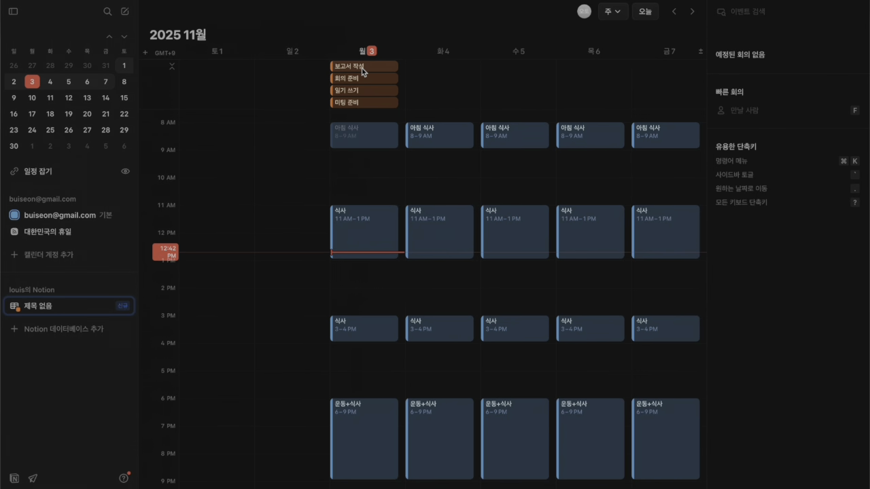
pyautogui.moveTo(361, 68); pyautogui.dragTo(352, 161)
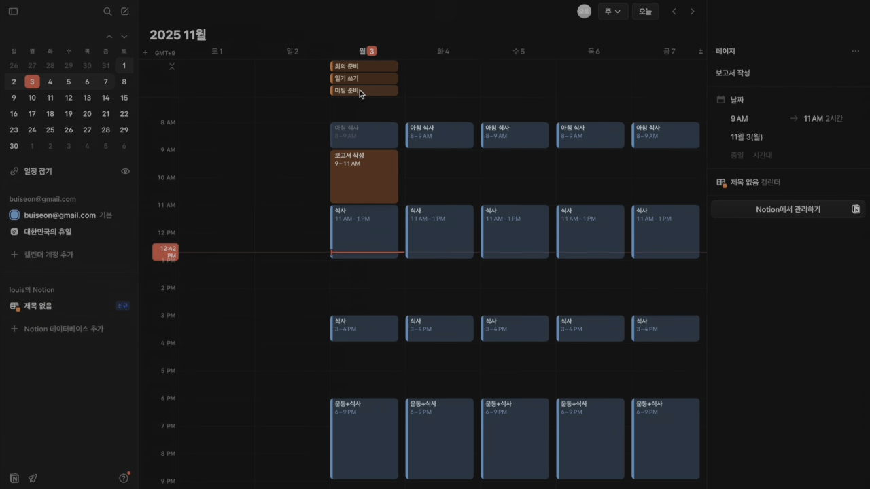
pyautogui.moveTo(359, 90); pyautogui.dragTo(349, 315)
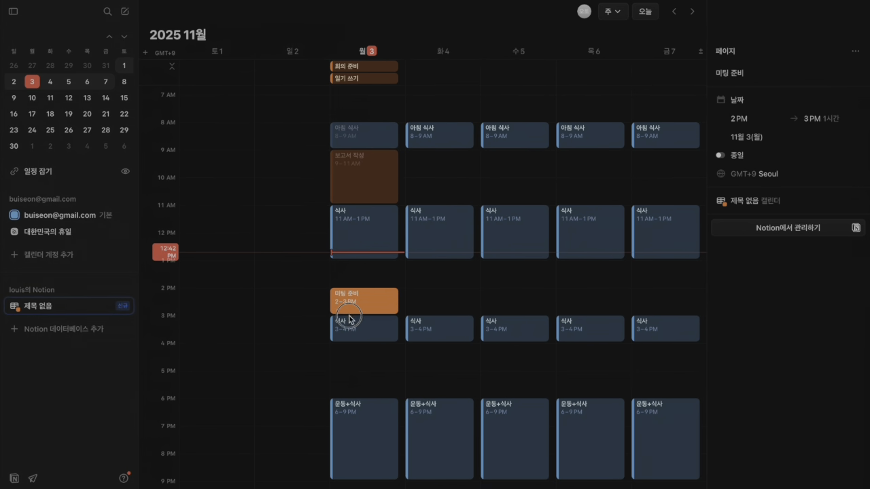
pyautogui.press('Escape')
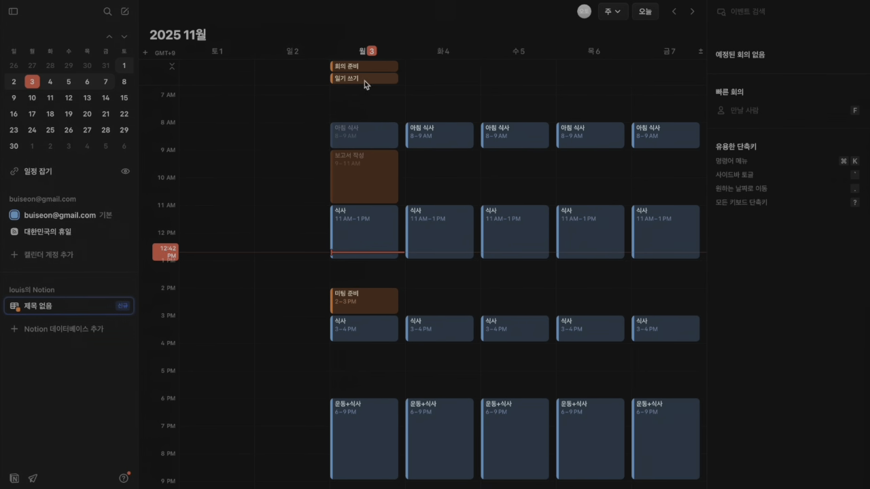
# Step: Schedule Monday November 3's remaining all-day tasks, 일기 쓰기 at 5–6 PM and 회의 준비 at 1–2 PM
pyautogui.moveTo(363, 82); pyautogui.dragTo(356, 397)
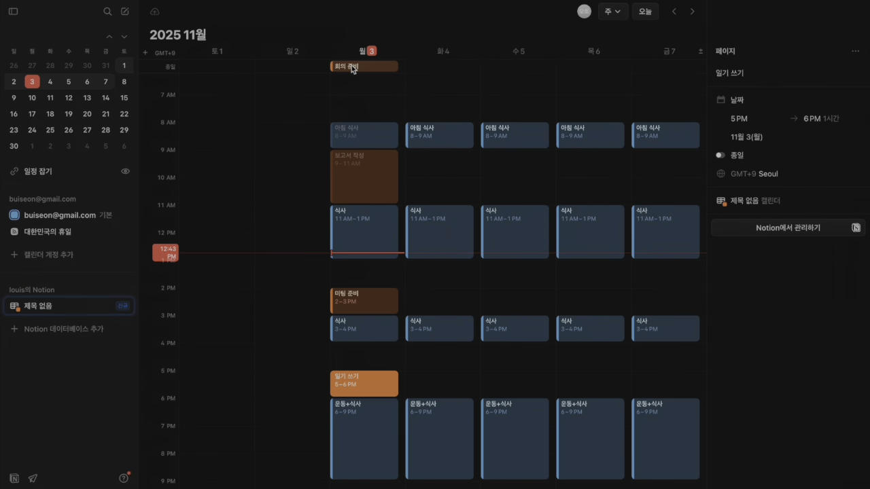
pyautogui.moveTo(351, 65); pyautogui.dragTo(349, 287)
pyautogui.click(443, 274)
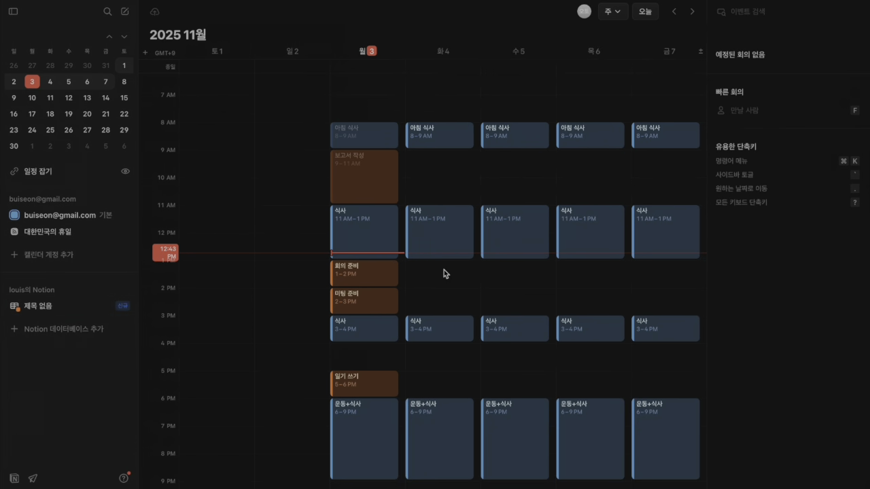
pyautogui.press('Tab')
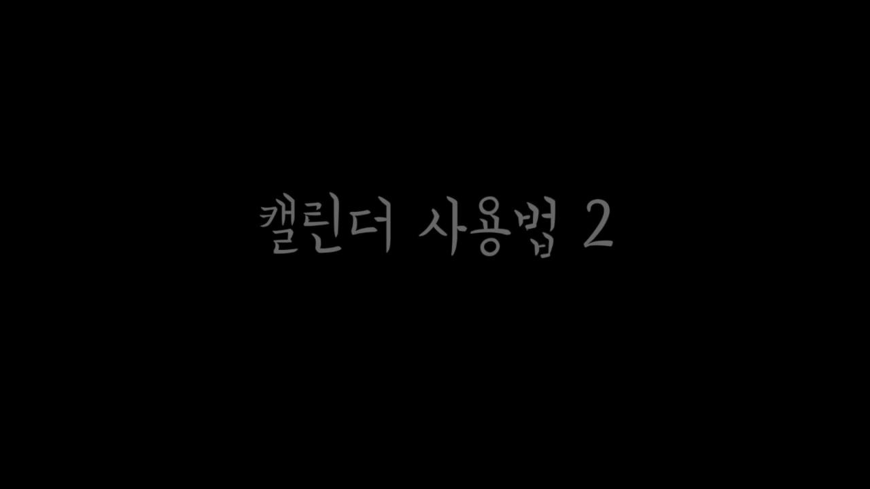
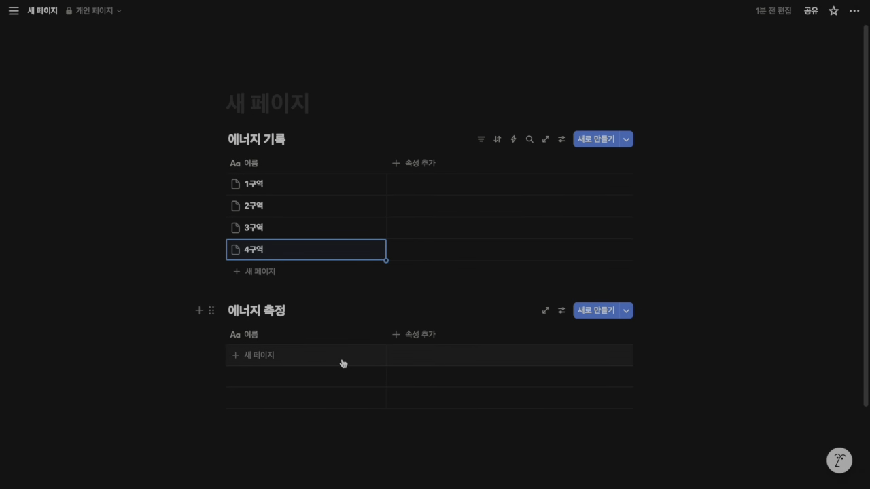
# Step: Add a two-way relation property to the 에너지 기록 table that links it to the 에너지 측정 database on this page
pyautogui.click(414, 169)
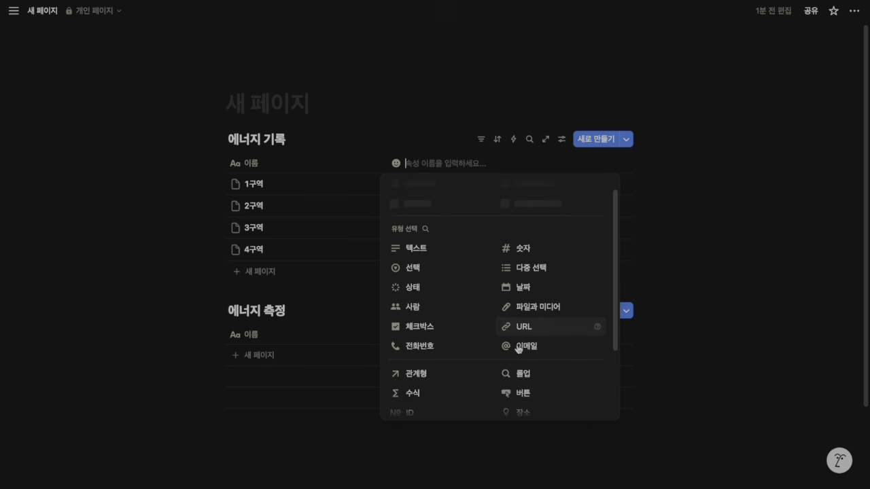
pyautogui.scroll(-3, 441, 293)
pyautogui.click(435, 273)
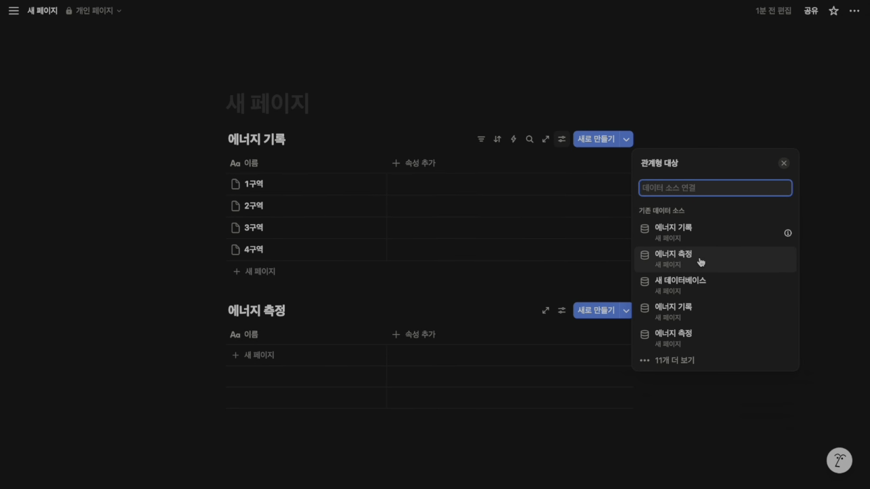
pyautogui.click(700, 262)
pyautogui.click(783, 244)
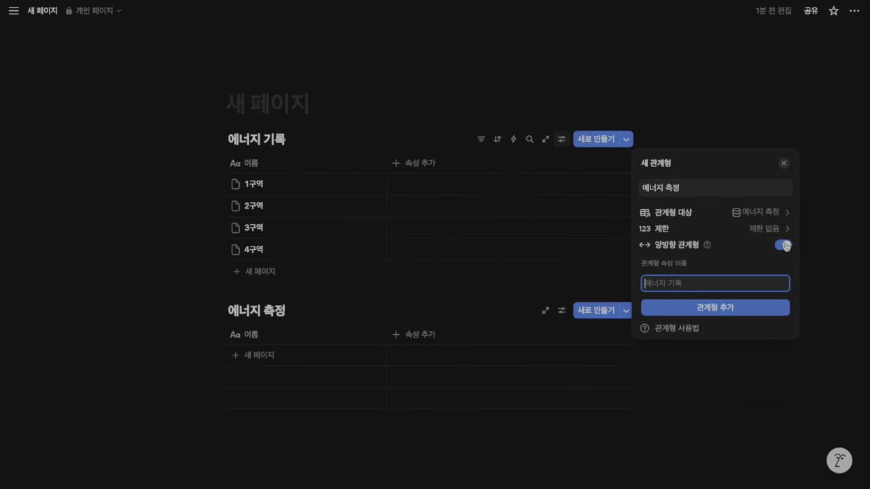
pyautogui.click(712, 306)
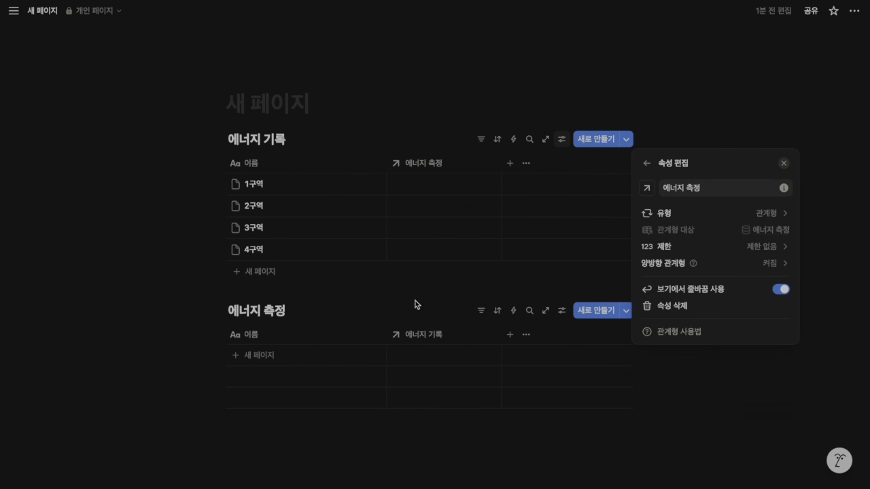
pyautogui.click(432, 287)
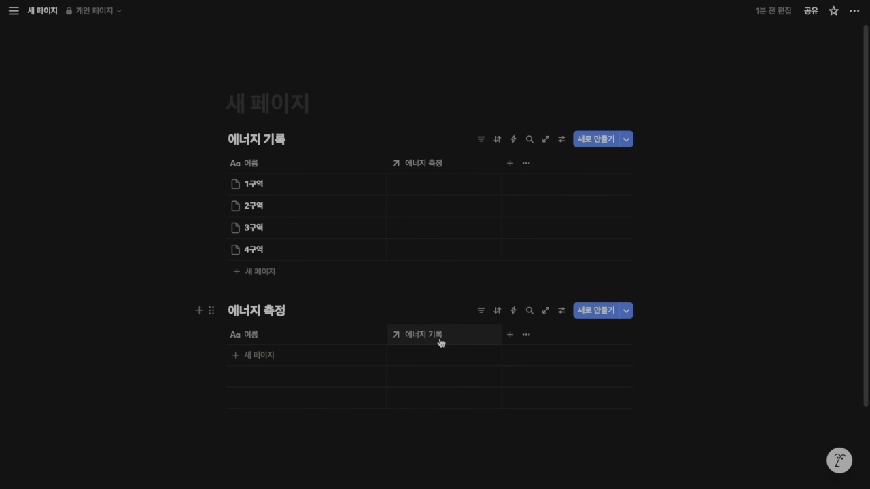
# Step: Add a date property (날짜) and a number property (숫자) to the 에너지 측정 table
pyautogui.click(510, 334)
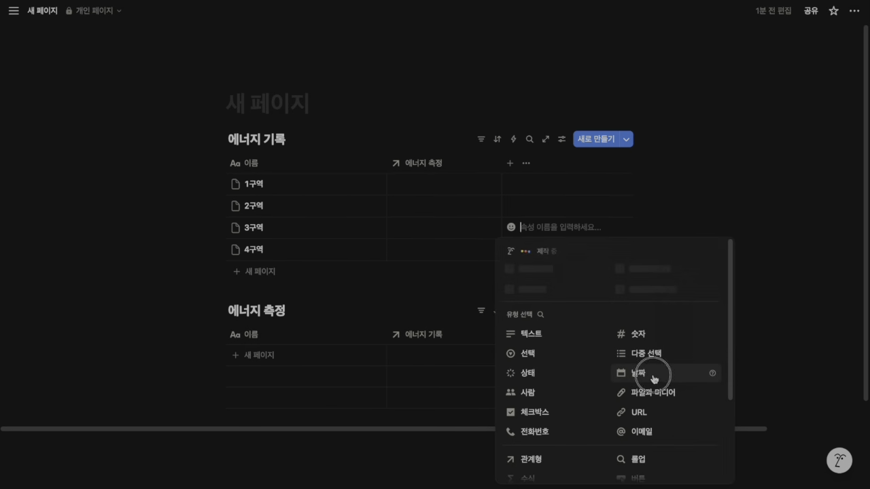
pyautogui.click(653, 376)
pyautogui.click(621, 334)
pyautogui.click(744, 336)
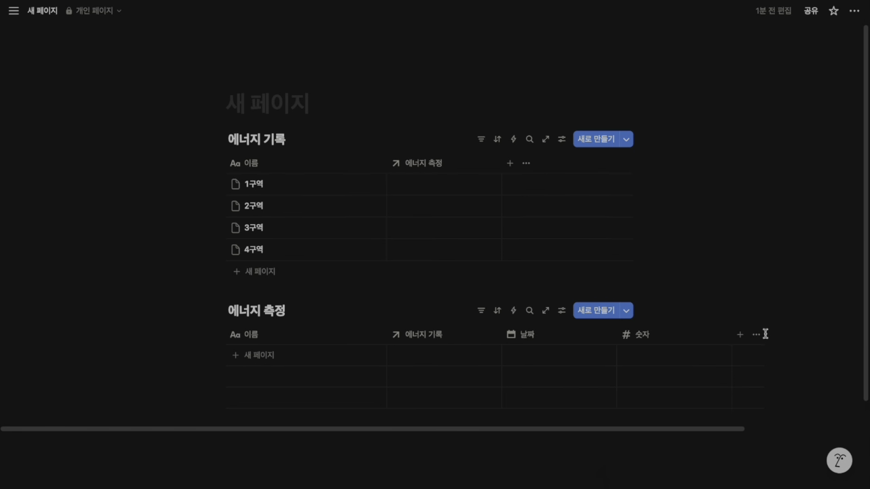
# Step: Create a new page template named 1구역 for the 에너지 측정 database
pyautogui.click(626, 311)
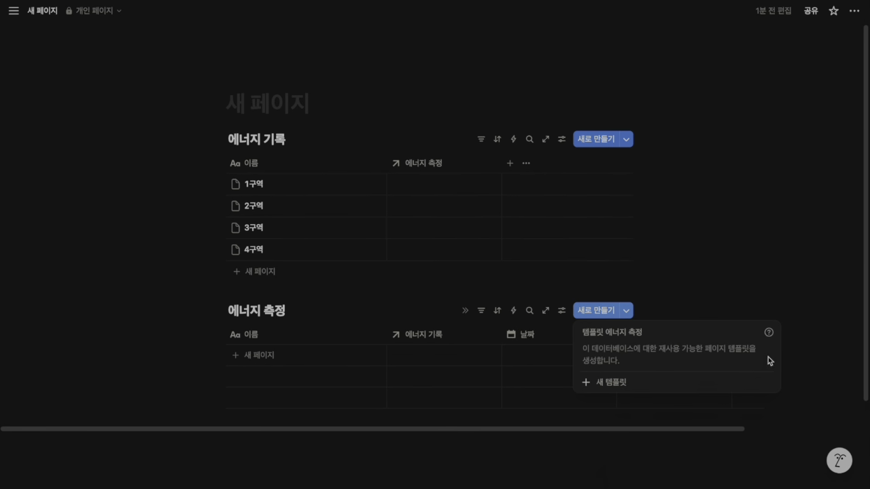
pyautogui.click(690, 381)
pyautogui.write('1구역')
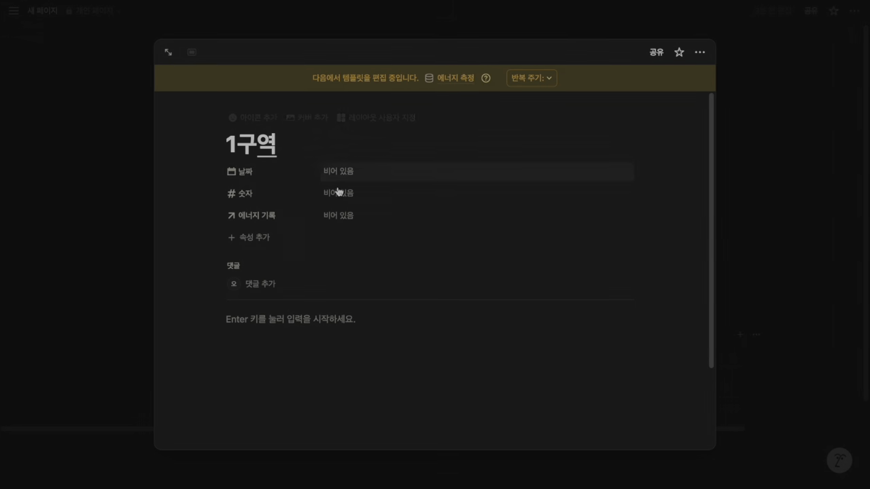
# Step: In the 1구역 template, link the 에너지 기록 relation to 1구역 and set 날짜 to 오늘, the duplication date
pyautogui.click(347, 218)
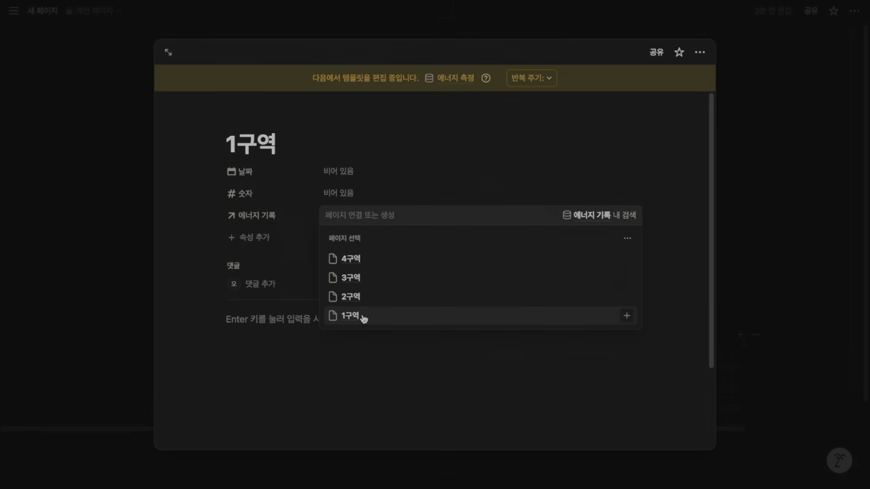
pyautogui.click(353, 316)
pyautogui.click(365, 197)
pyautogui.click(349, 174)
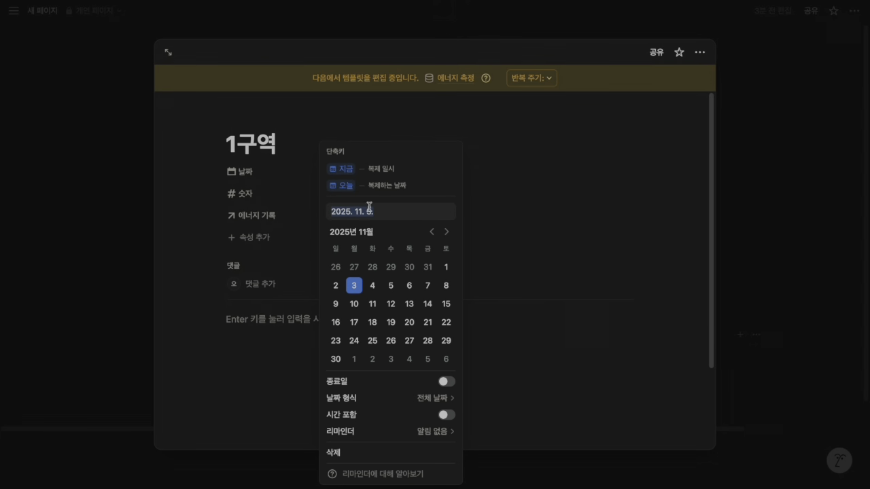
pyautogui.click(393, 190)
pyautogui.click(778, 190)
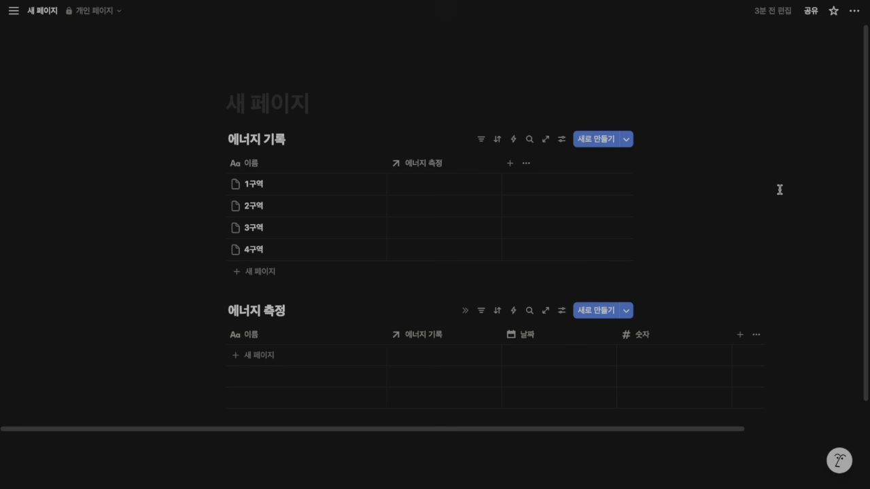
# Step: Rename the number property of the 에너지 측정 table to 에너지 측정
pyautogui.click(639, 332)
pyautogui.write('ㅇ너지 측지')
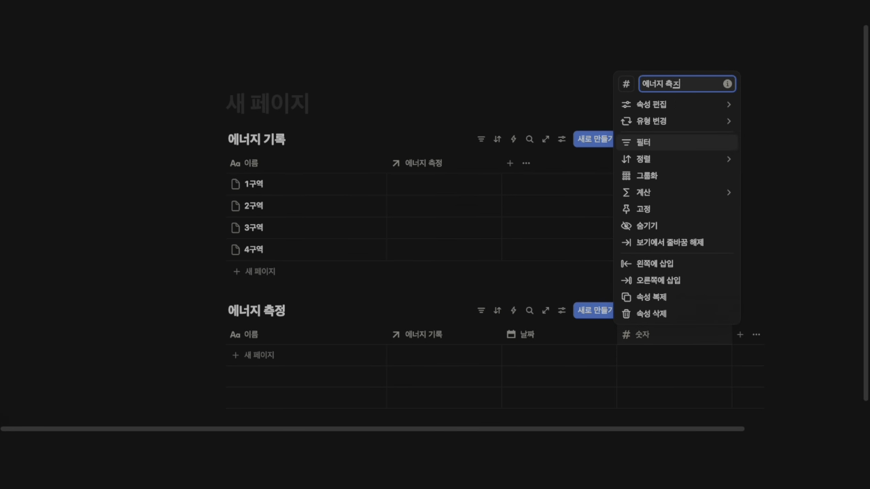
pyautogui.click(539, 369)
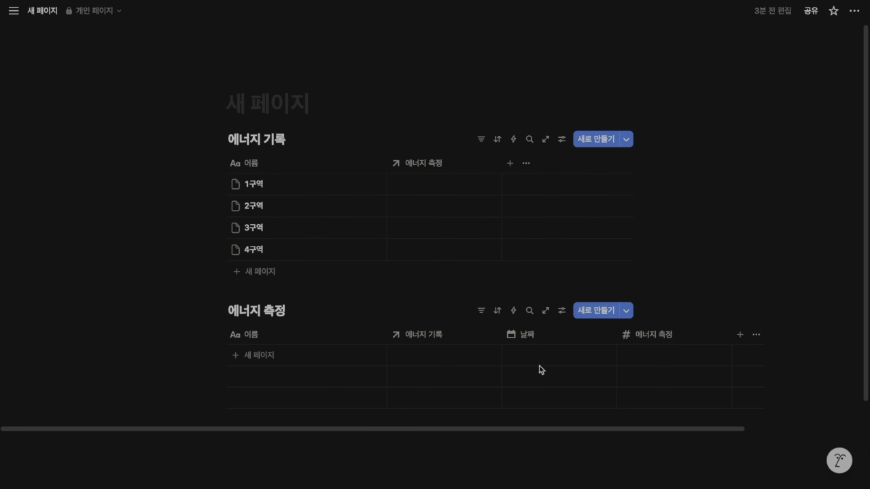
# Step: Set the 1구역 template of the 에너지 측정 database to repeat every 1 day (일) and save the schedule
pyautogui.click(626, 310)
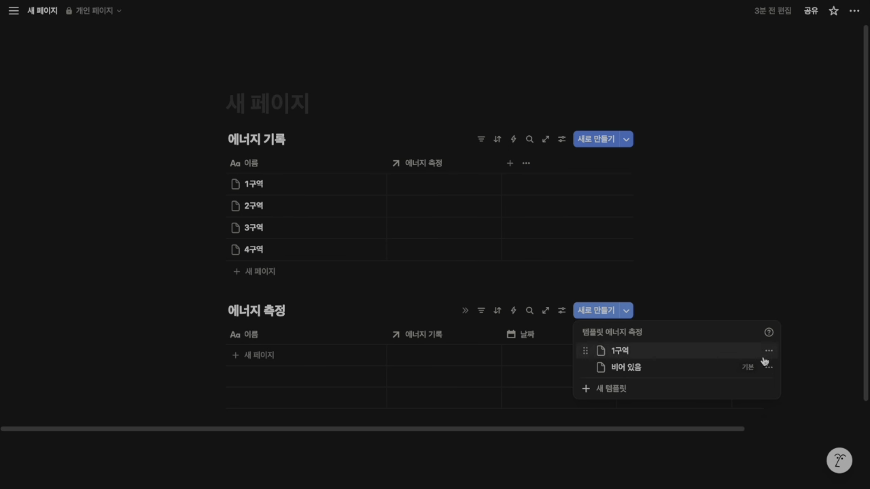
pyautogui.click(769, 352)
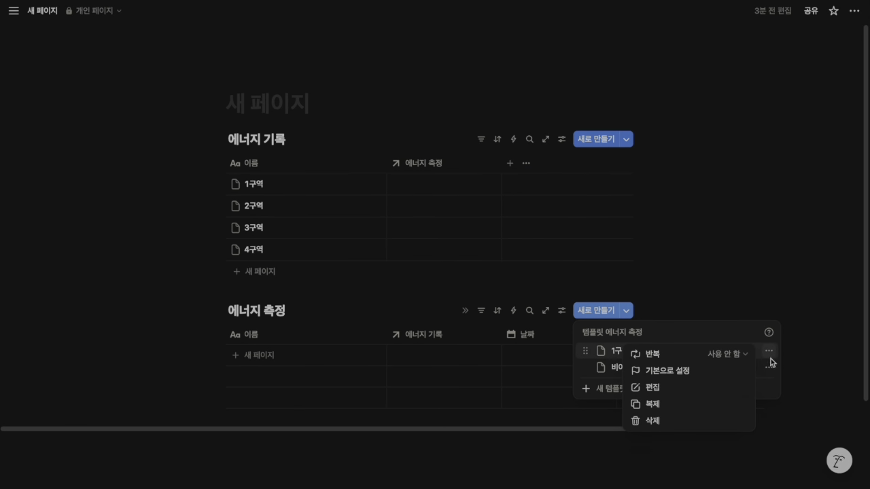
pyautogui.click(730, 354)
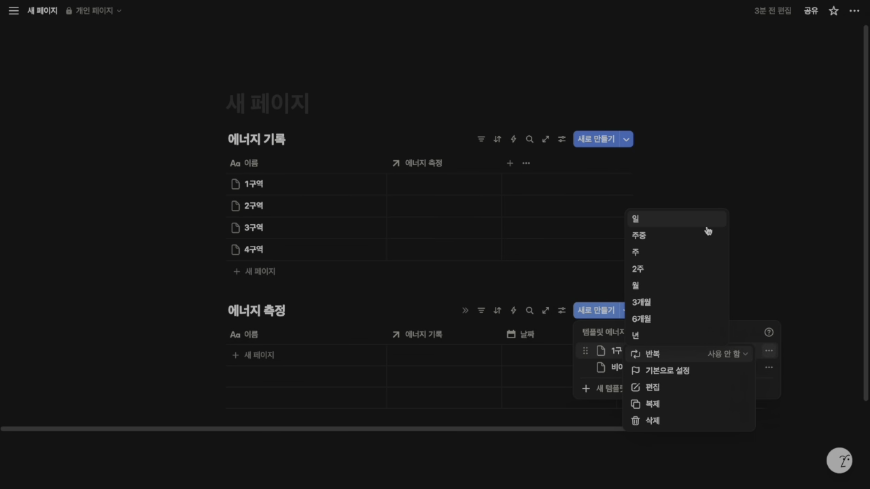
pyautogui.click(682, 221)
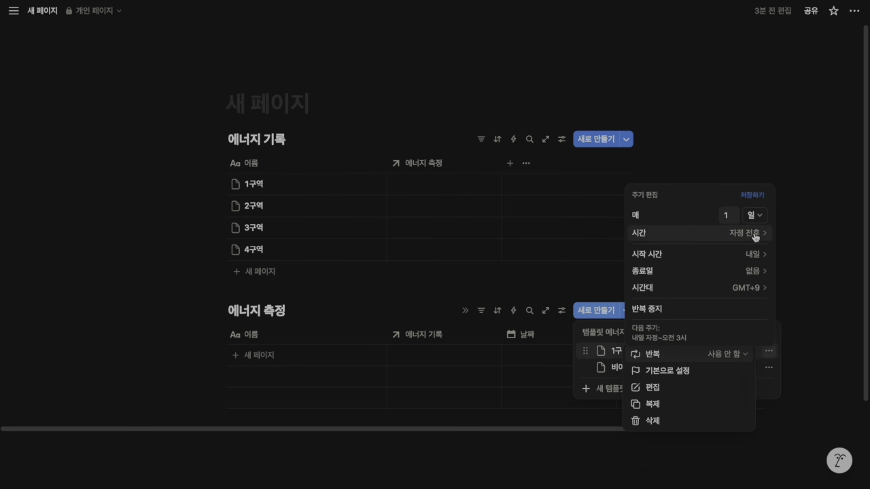
pyautogui.moveTo(700, 233)
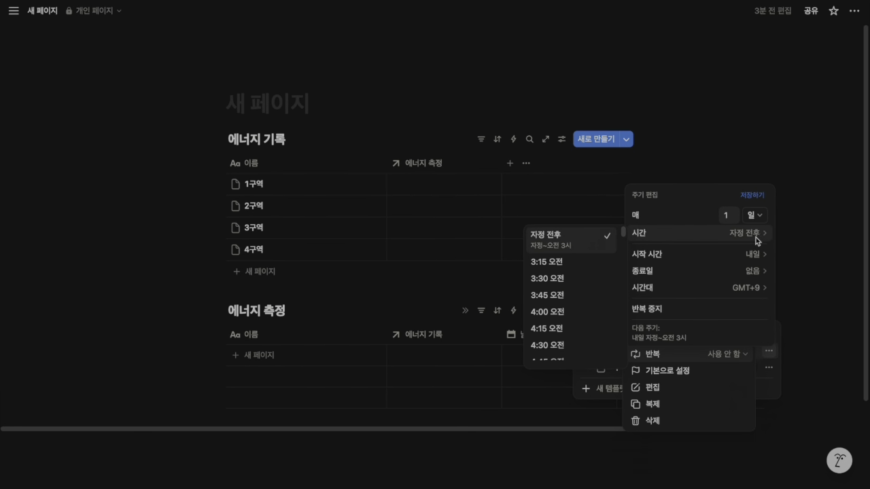
pyautogui.click(750, 195)
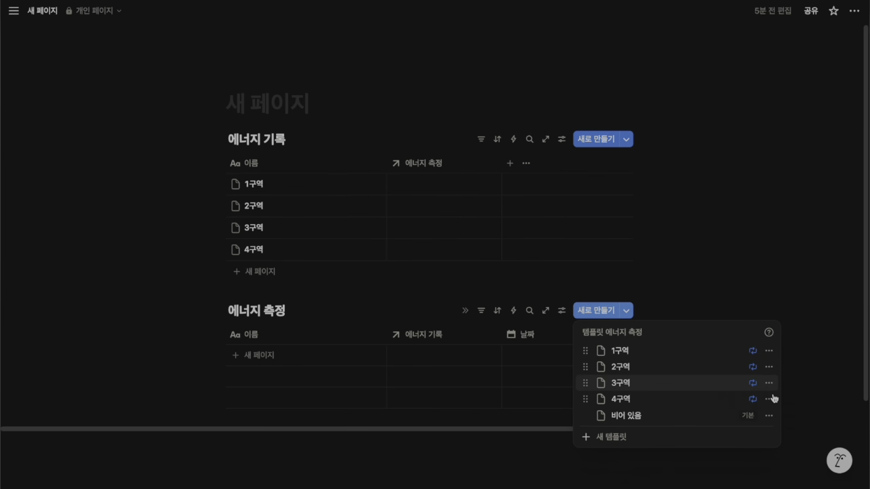
# Step: Duplicate the 1구역 template, rename the copy 2구역 and switch its 에너지 기록 relation to 2구역
pyautogui.click(768, 399)
pyautogui.click(673, 406)
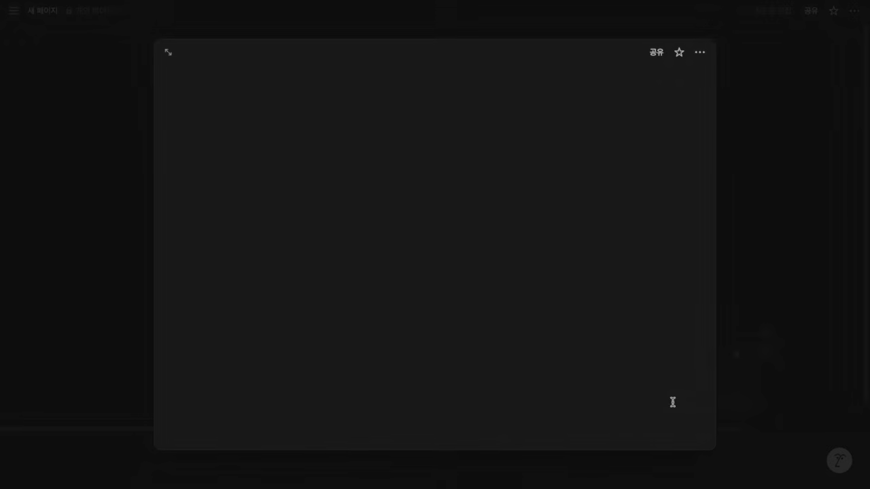
pyautogui.press('BackSpace')
pyautogui.press('BackSpace')
pyautogui.press('BackSpace')
pyautogui.press('BackSpace')
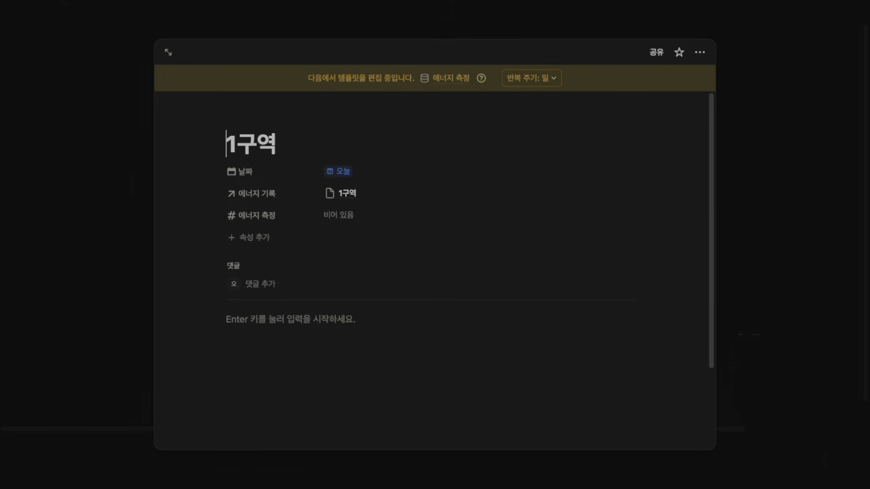
pyautogui.press('BackSpace')
pyautogui.write('2')
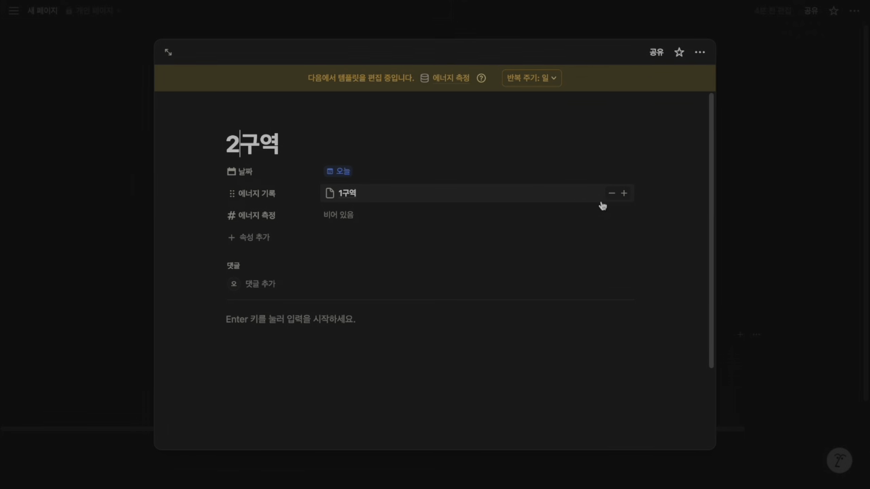
pyautogui.click(614, 195)
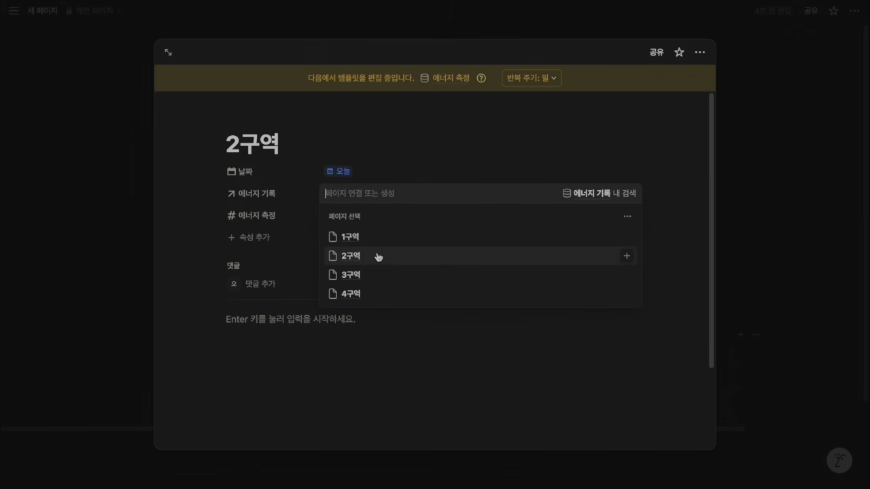
pyautogui.click(369, 197)
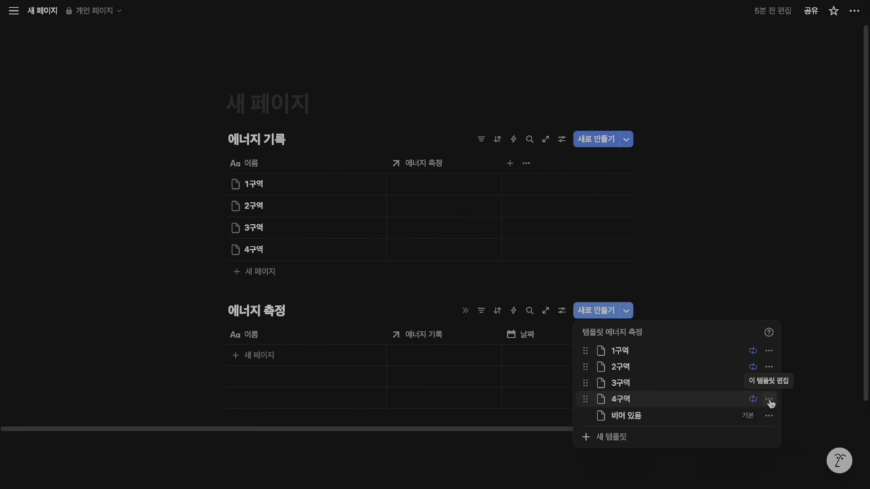
pyautogui.click(489, 278)
# Step: Filter the 에너지 측정 table by 날짜, relative to today, for the current day (이번 일)
pyautogui.click(481, 311)
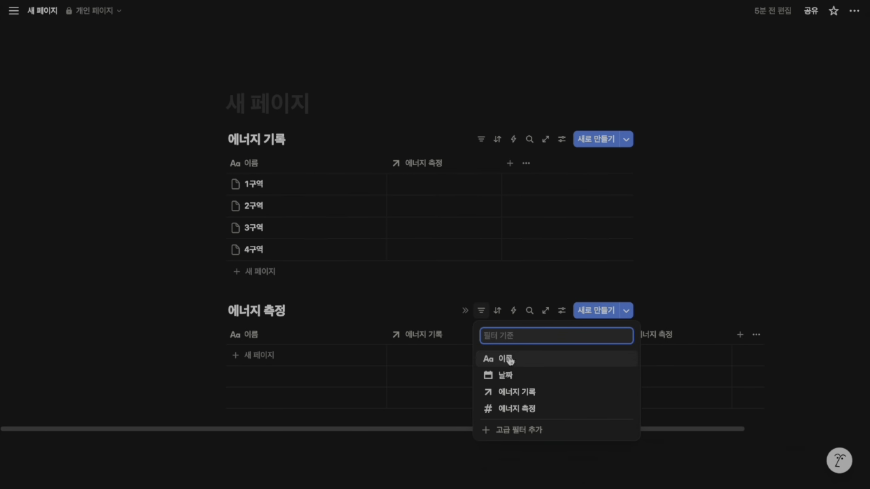
pyautogui.click(520, 376)
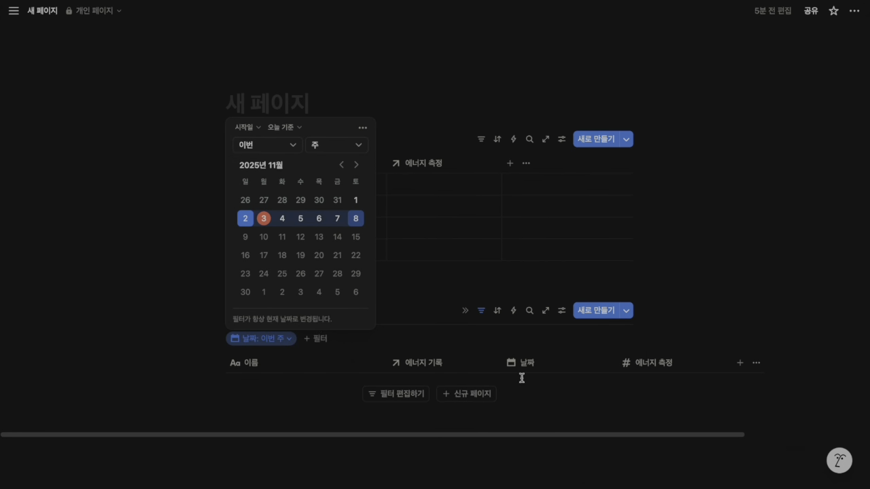
pyautogui.click(335, 150)
pyautogui.click(346, 164)
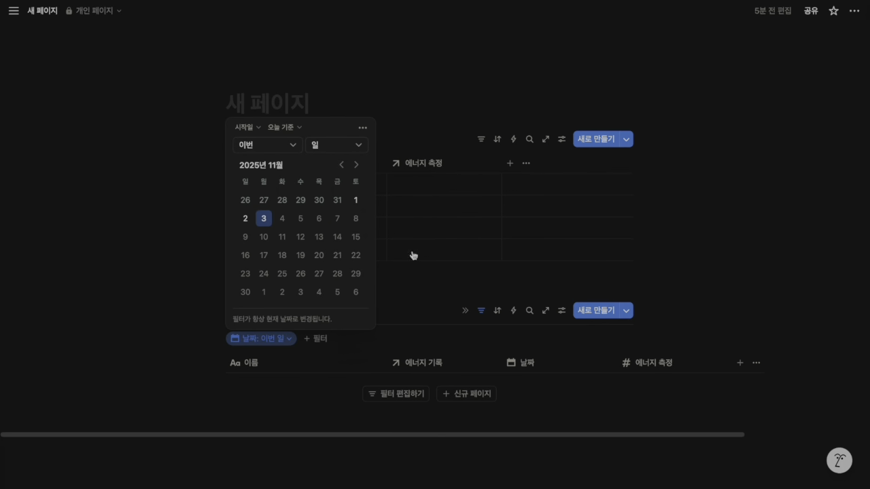
pyautogui.click(407, 318)
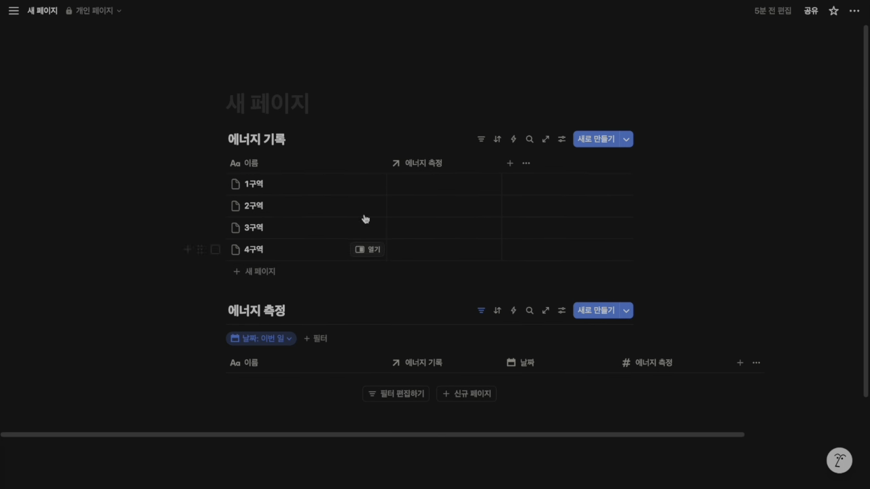
# Step: Add a rollup property (롤업) to the 에너지 기록 table using the 에너지 측정 relation and the 에너지 측정 number property
pyautogui.click(511, 163)
pyautogui.scroll(-3, 588, 340)
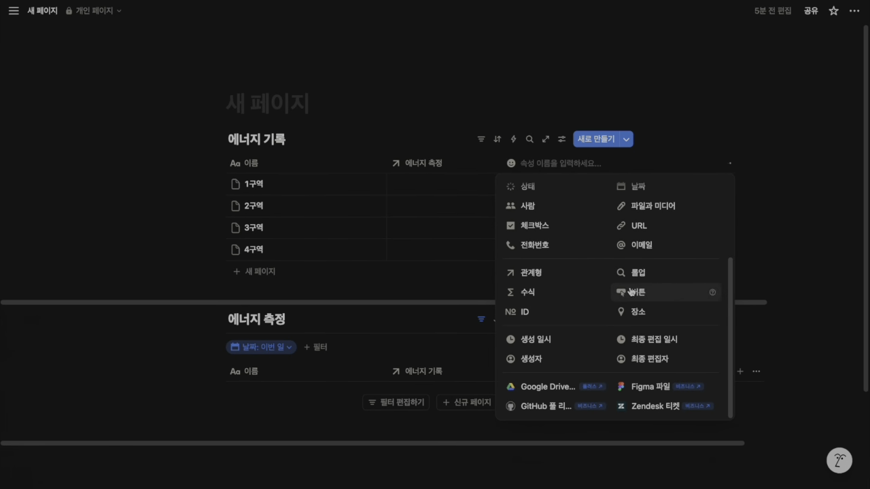
pyautogui.click(642, 275)
pyautogui.click(527, 163)
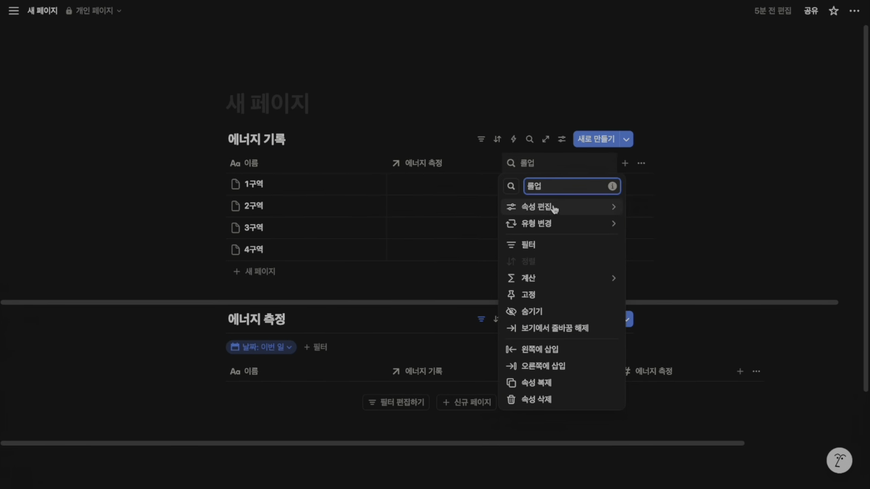
pyautogui.moveTo(571, 208)
pyautogui.click(657, 211)
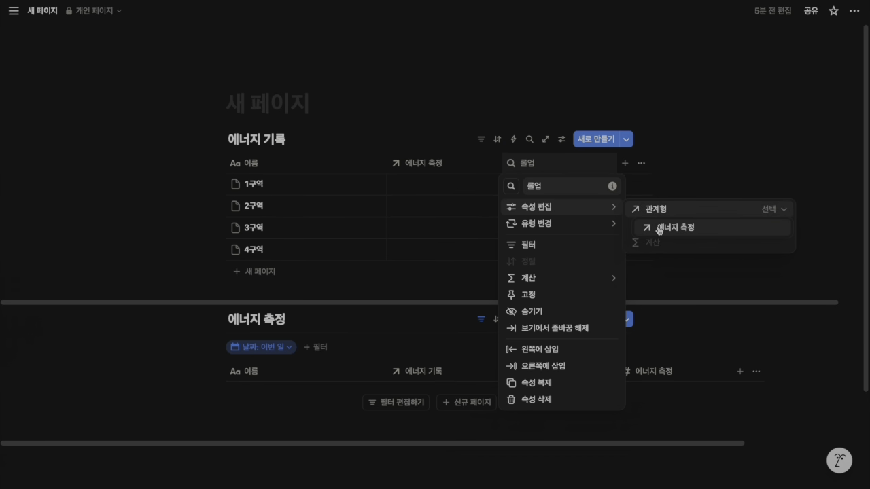
pyautogui.click(659, 228)
pyautogui.click(760, 231)
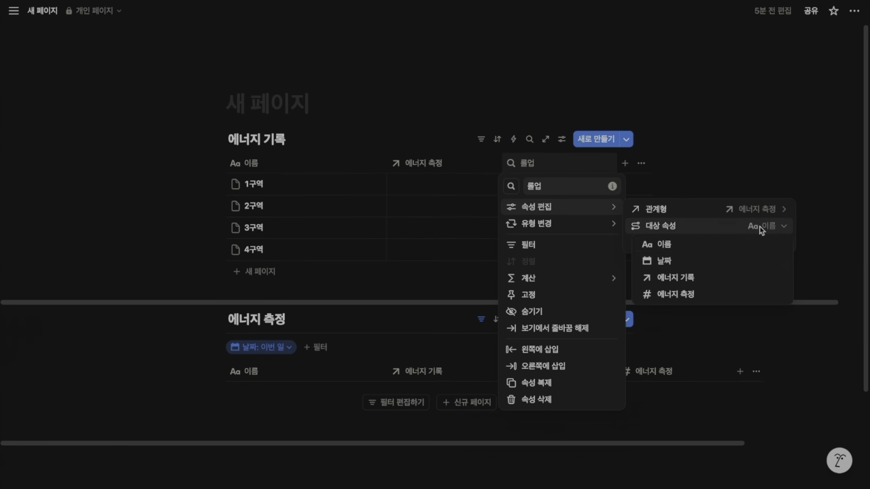
pyautogui.click(711, 297)
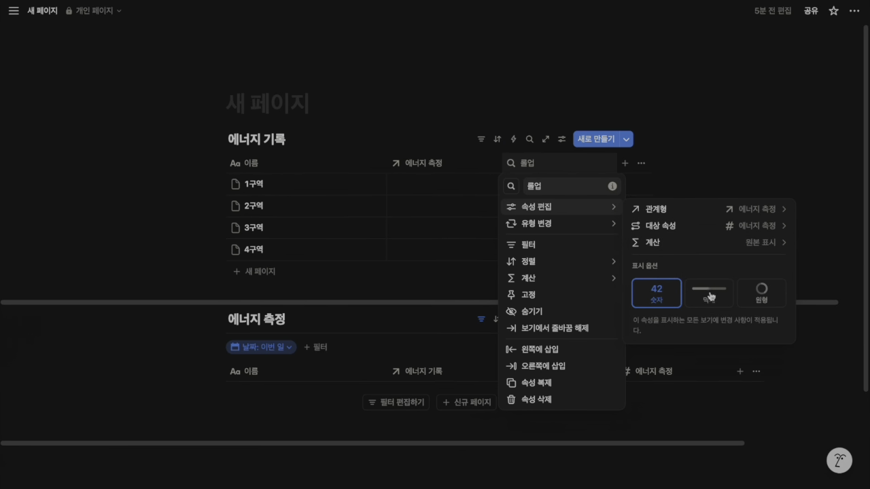
# Step: Set the rollup's calculation to 평균 and display it as a bar (막대) divided by 10
pyautogui.click(768, 247)
pyautogui.moveTo(712, 332)
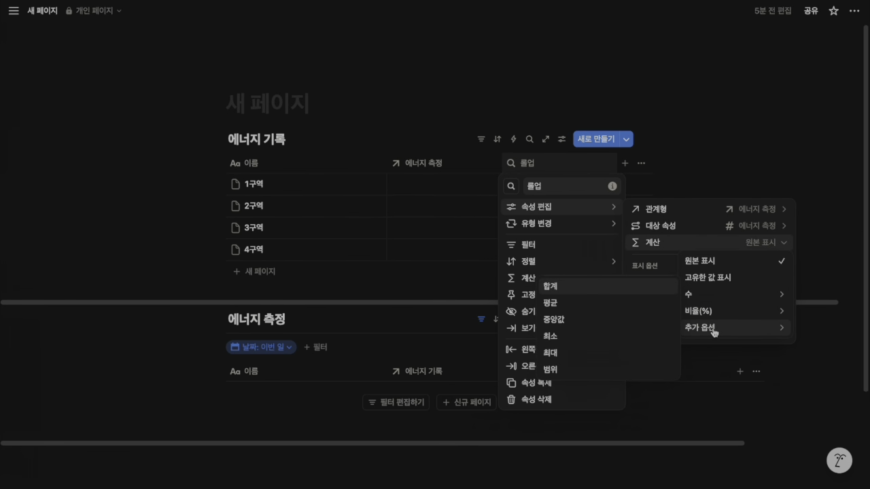
pyautogui.click(634, 304)
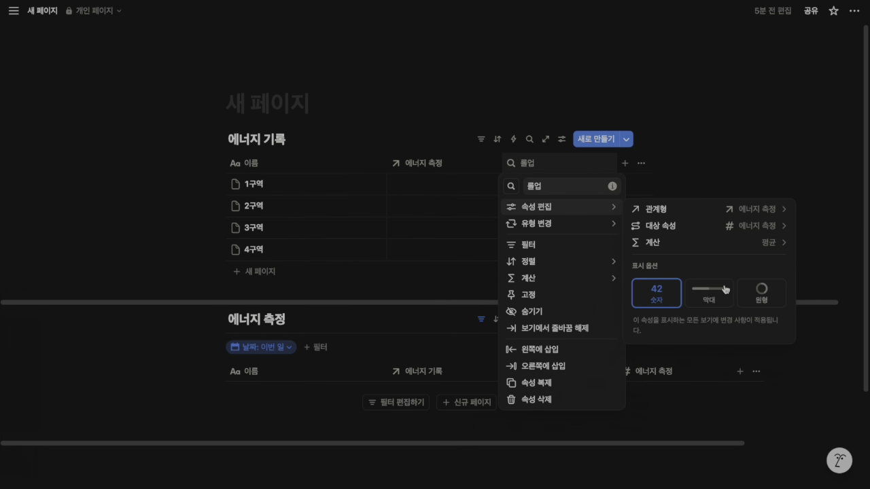
pyautogui.click(720, 295)
pyautogui.click(769, 351)
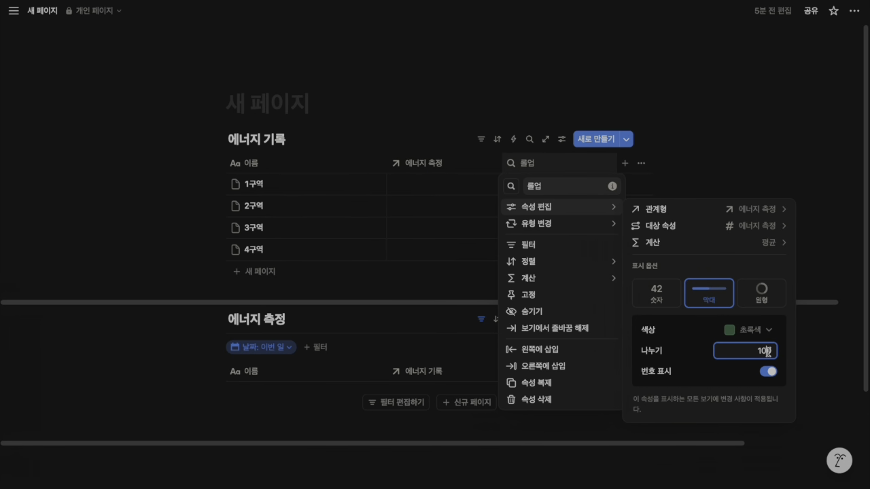
pyautogui.press('BackSpace')
# Step: Rename the rollup property of the 에너지 기록 table to 에너지 평균 수치
pyautogui.click(564, 186)
pyautogui.press('BackSpace')
pyautogui.press('BackSpace')
pyautogui.write('에너지')
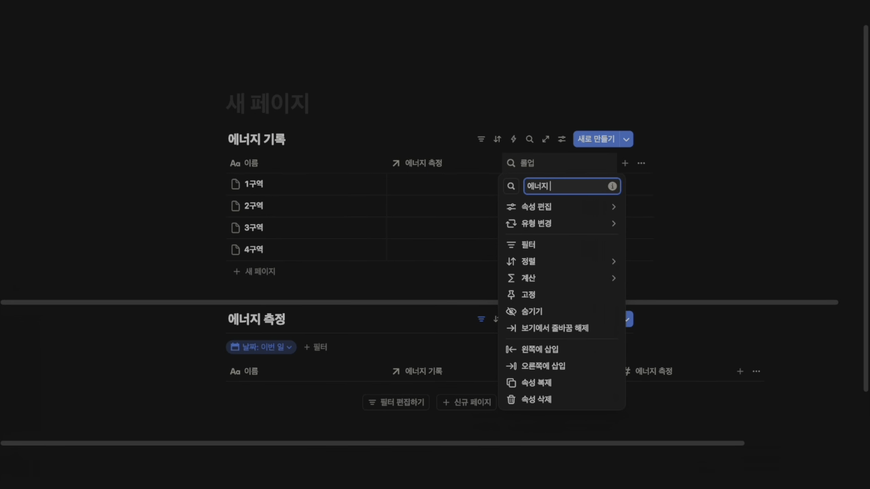
pyautogui.write(' 평균 수치')
pyautogui.press('Return')
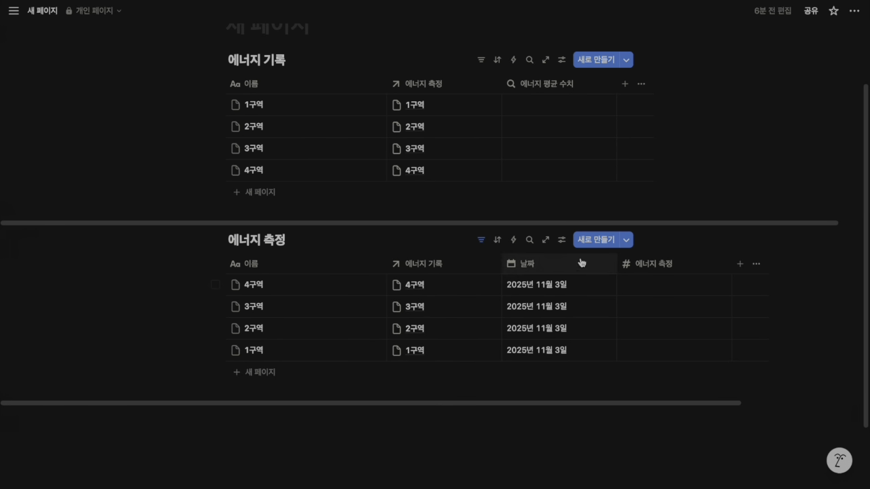
# Step: Enter the 에너지 측정 values 5, 2, 8 and 4 for the 1구역 through 4구역 entries
pyautogui.click(564, 243)
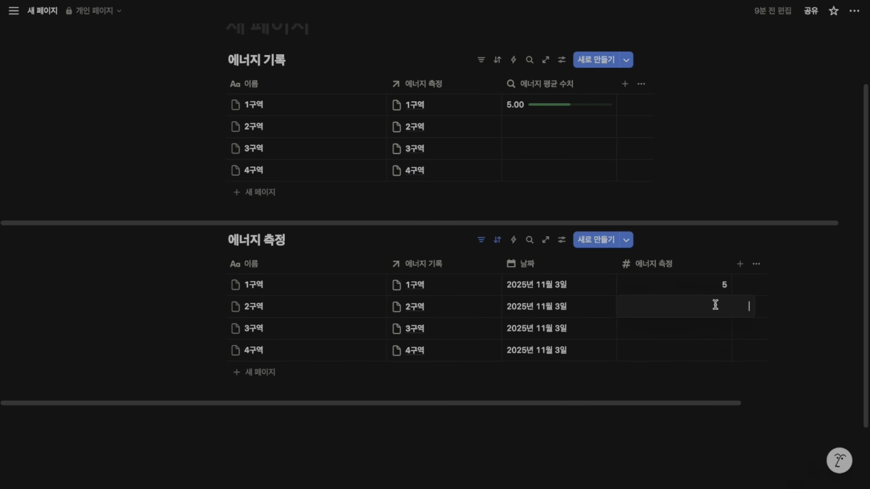
pyautogui.write('2')
pyautogui.click(693, 330)
pyautogui.write('8')
pyautogui.click(700, 351)
pyautogui.write('4')
pyautogui.press('Return')
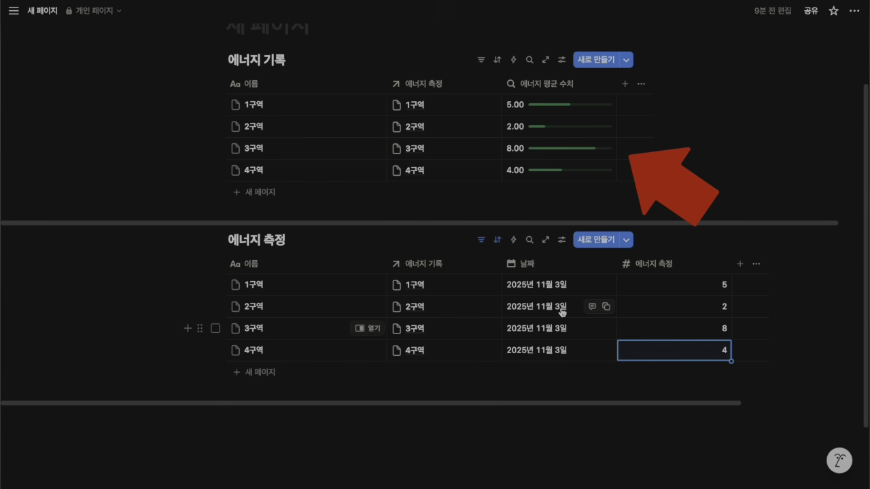
# Step: Change the 날짜 of all four 에너지 측정 entries to 2025년 11월 2일
pyautogui.click(532, 306)
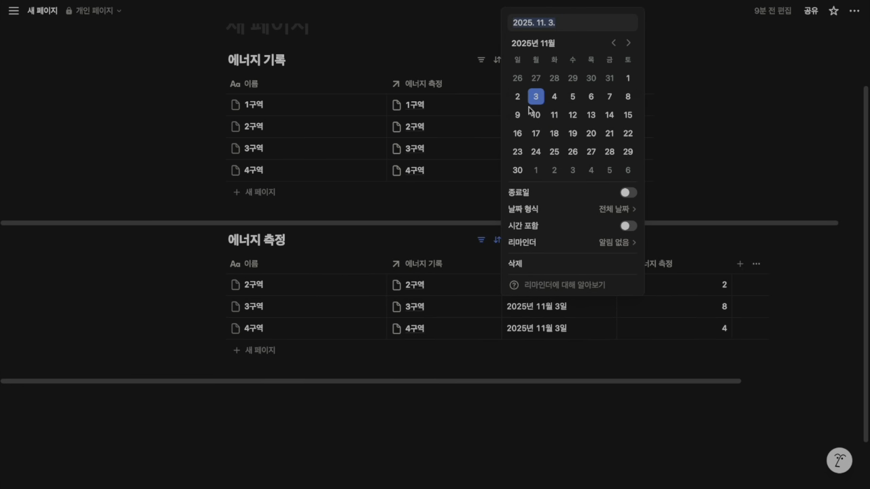
pyautogui.click(517, 97)
pyautogui.click(544, 288)
pyautogui.click(517, 97)
pyautogui.click(544, 288)
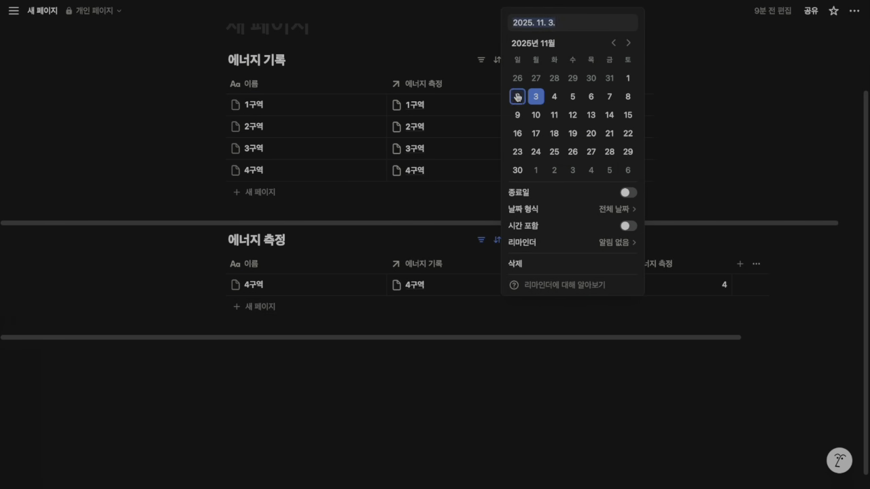
pyautogui.click(517, 97)
pyautogui.click(496, 320)
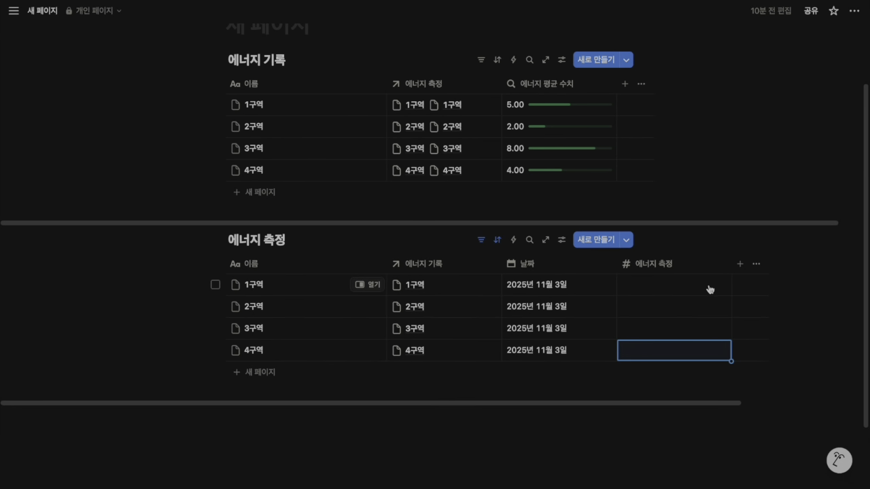
# Step: Enter the 에너지 측정 values 1, 5, 7 and 7 for the new 1구역 through 4구역 entries dated 2025년 11월 3일
pyautogui.click(709, 285)
pyautogui.press('Escape')
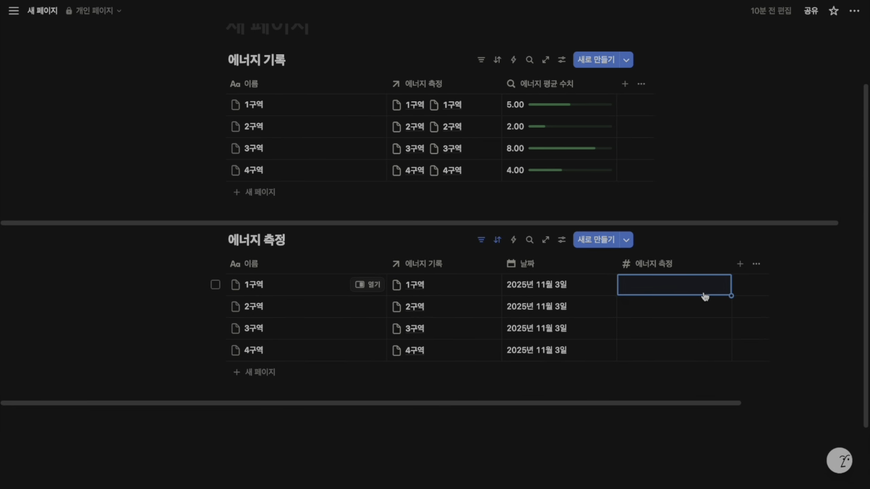
pyautogui.click(691, 292)
pyautogui.write('1')
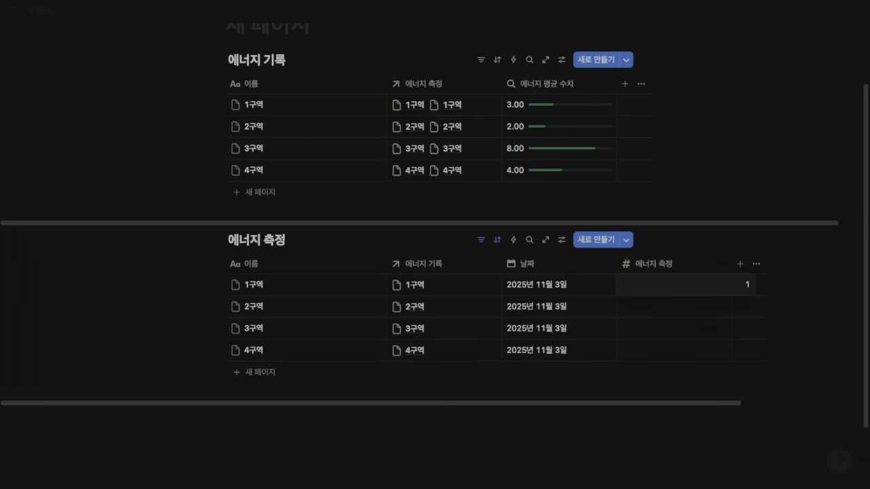
pyautogui.press('Escape')
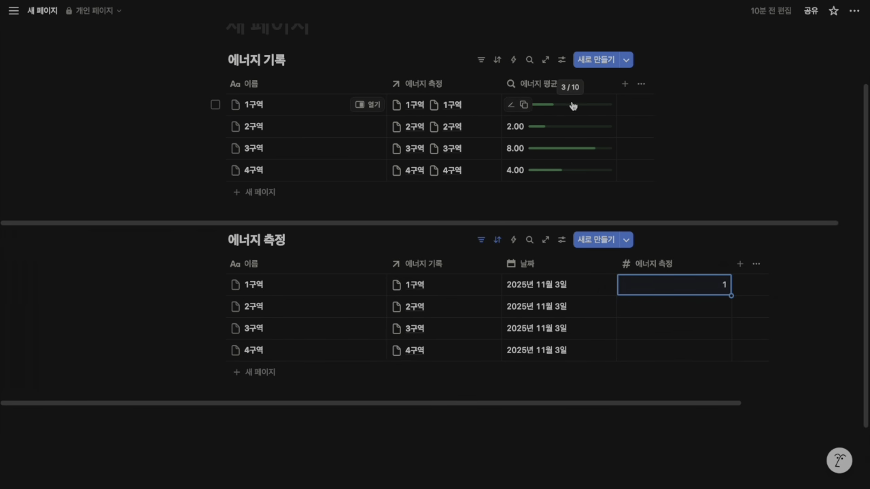
pyautogui.click(689, 305)
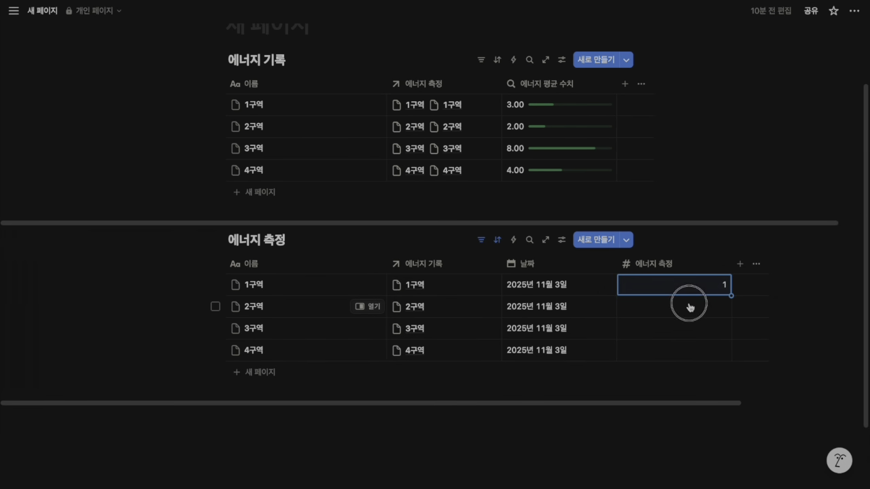
pyautogui.press('Escape')
pyautogui.click(706, 329)
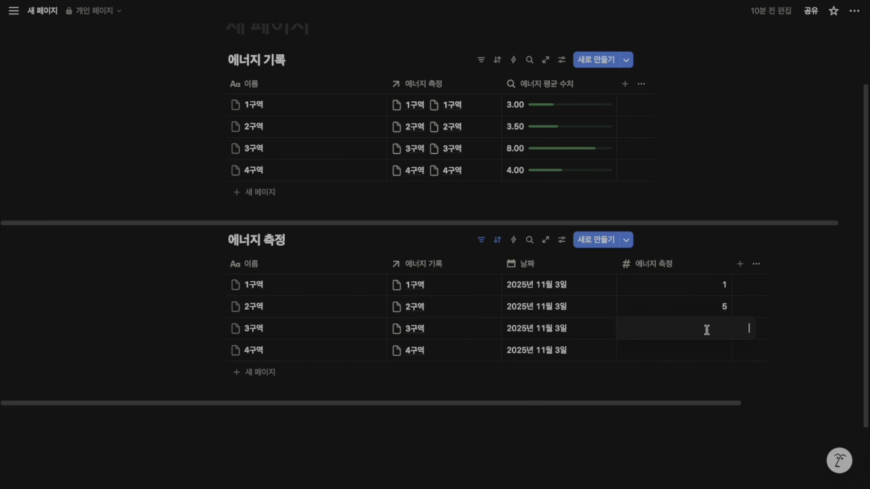
pyautogui.write('7')
pyautogui.click(714, 355)
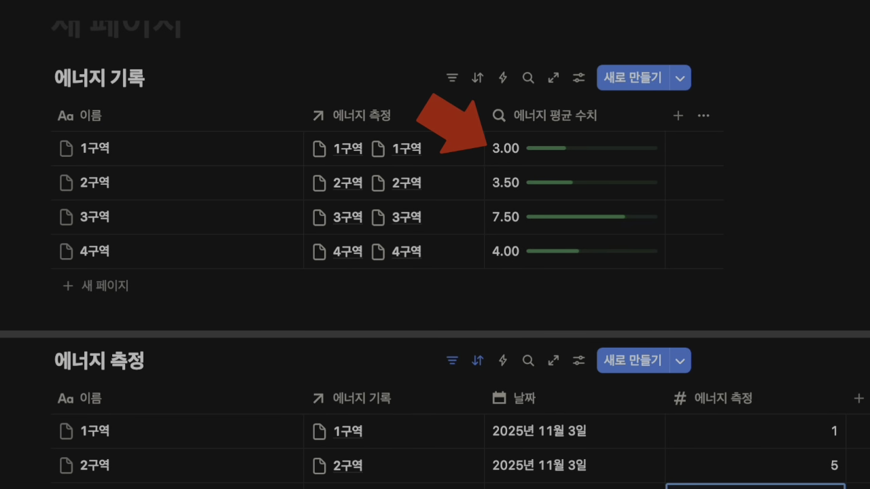
pyautogui.click(761, 488)
pyautogui.write('7')
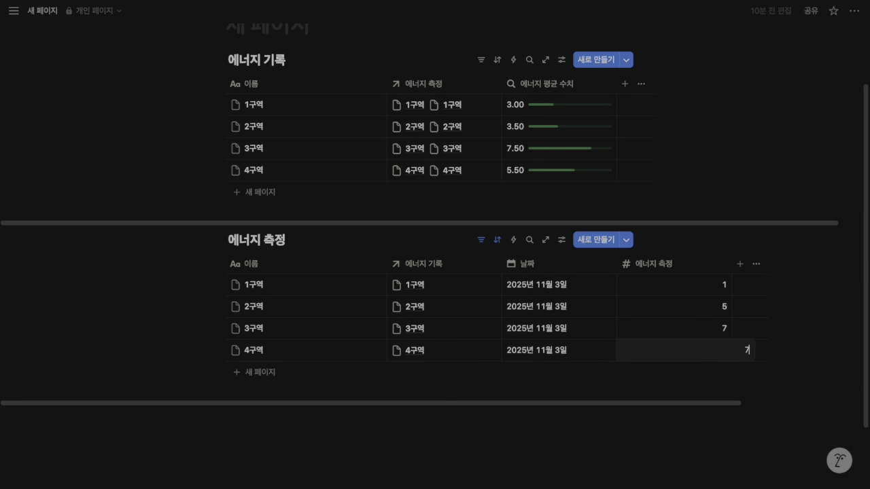
pyautogui.click(836, 323)
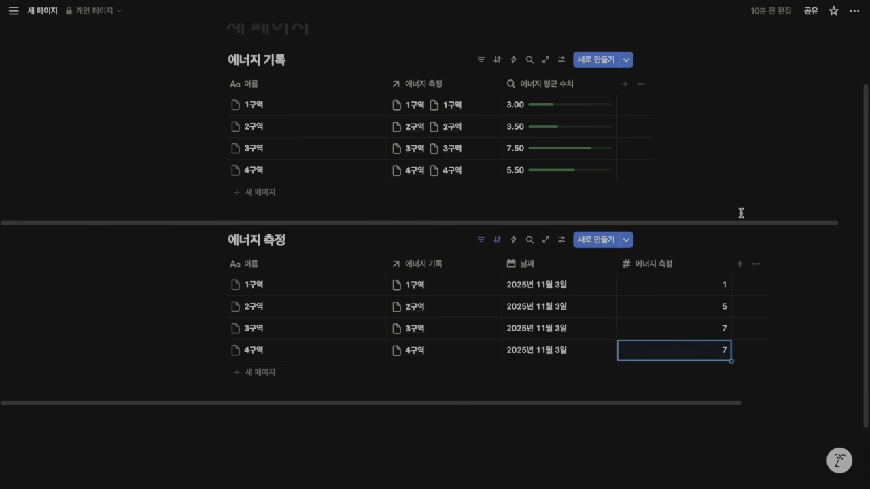
# Step: Hide the 에너지 기록 column of the 에너지 측정 table and open the 날짜 property's options
pyautogui.click(418, 263)
pyautogui.click(418, 170)
pyautogui.click(426, 265)
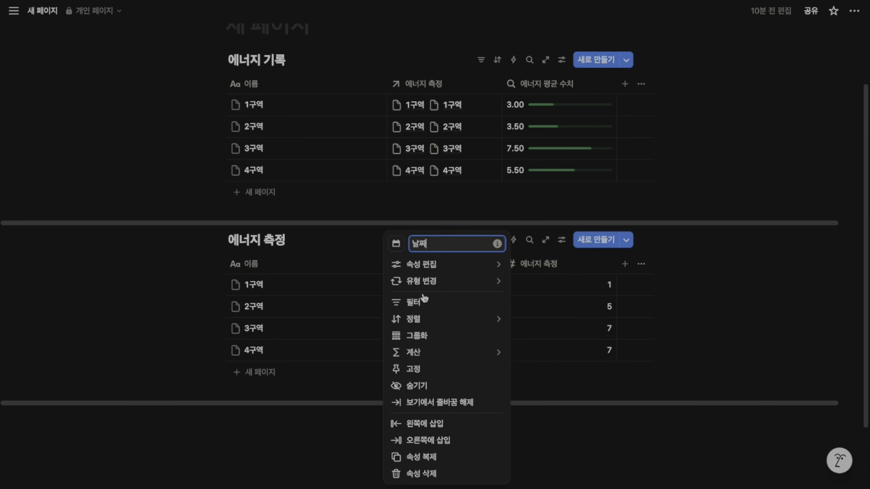